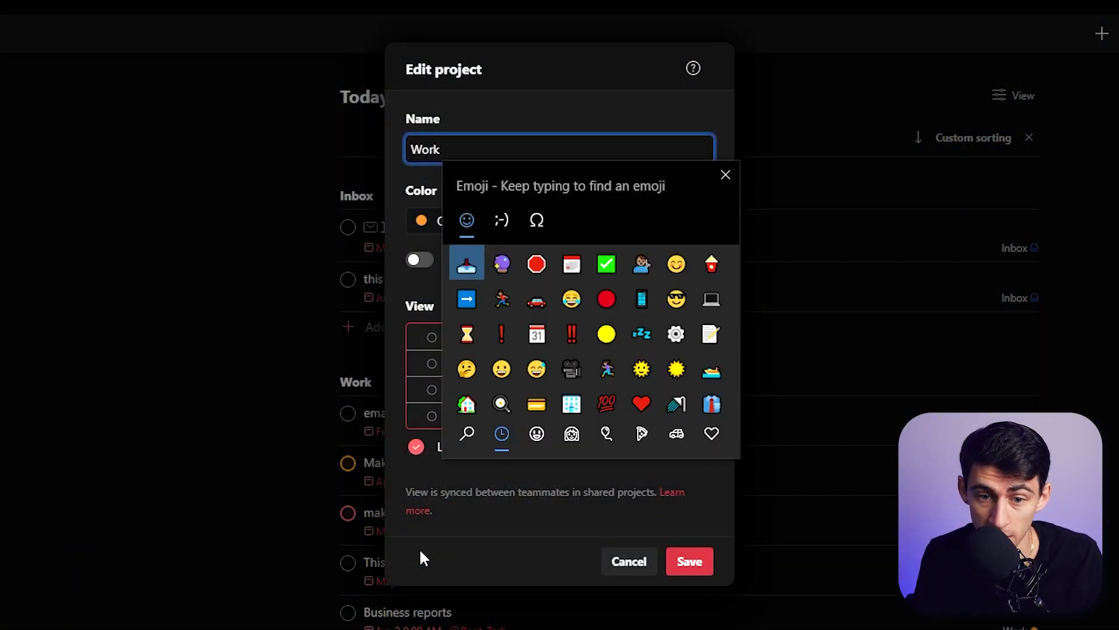
Step: Append the briefcase 'work' emoji to the Work project's name and save, then go to Filters & Labels
text(work)
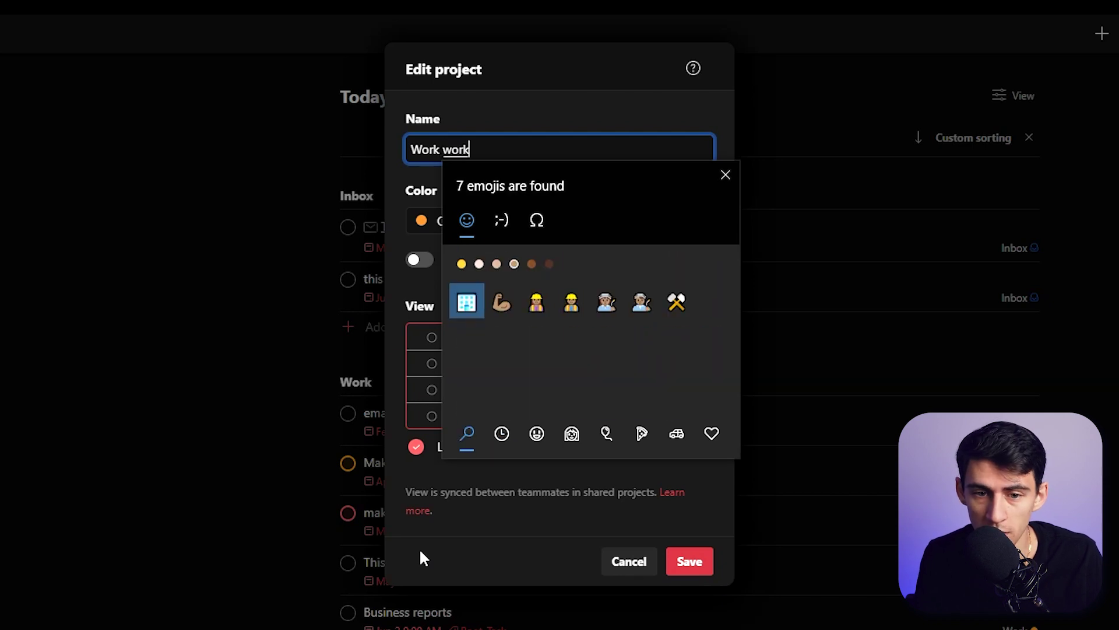
key(Return)
key(Return)
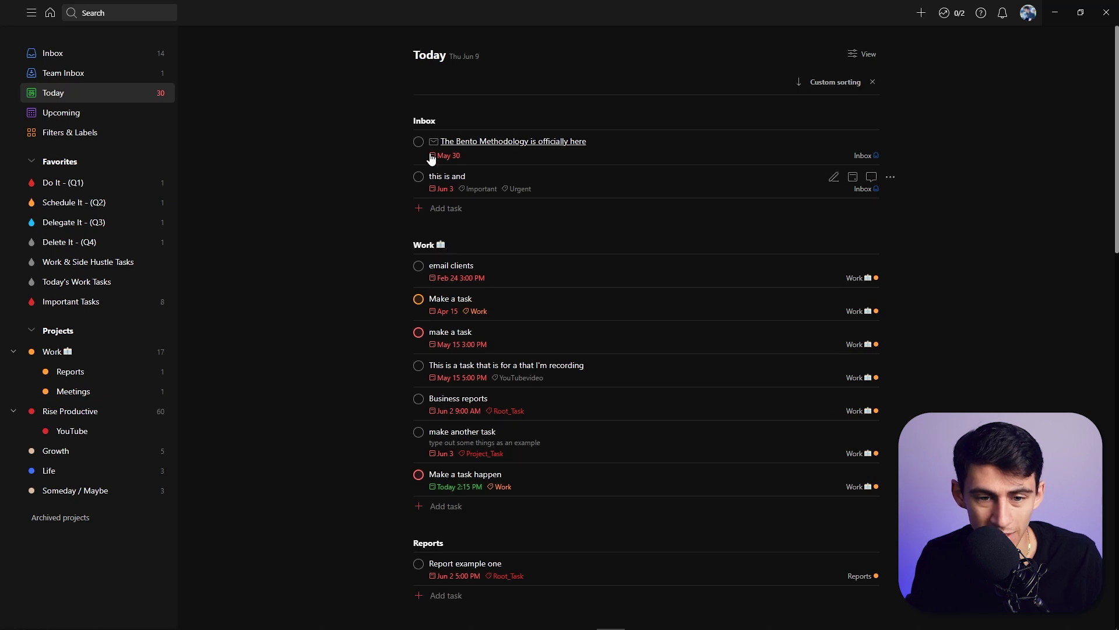
click(75, 135)
Step: Add the briefcase emoji to the Work label's name with the Win+. emoji picker and save
scroll(505, 322, down, 2)
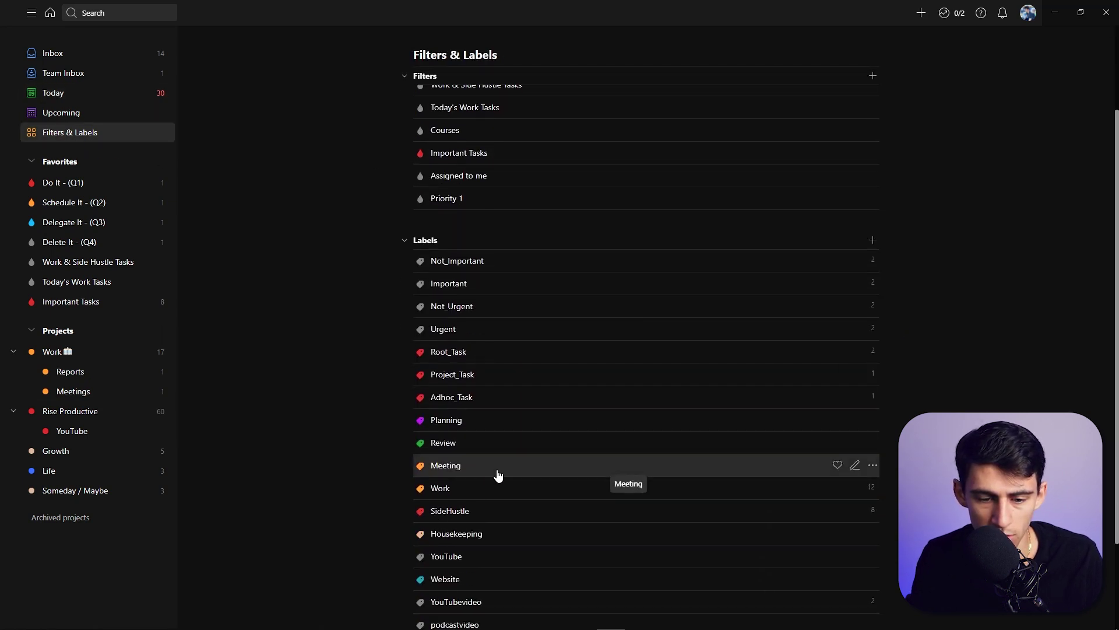
click(870, 489)
click(854, 488)
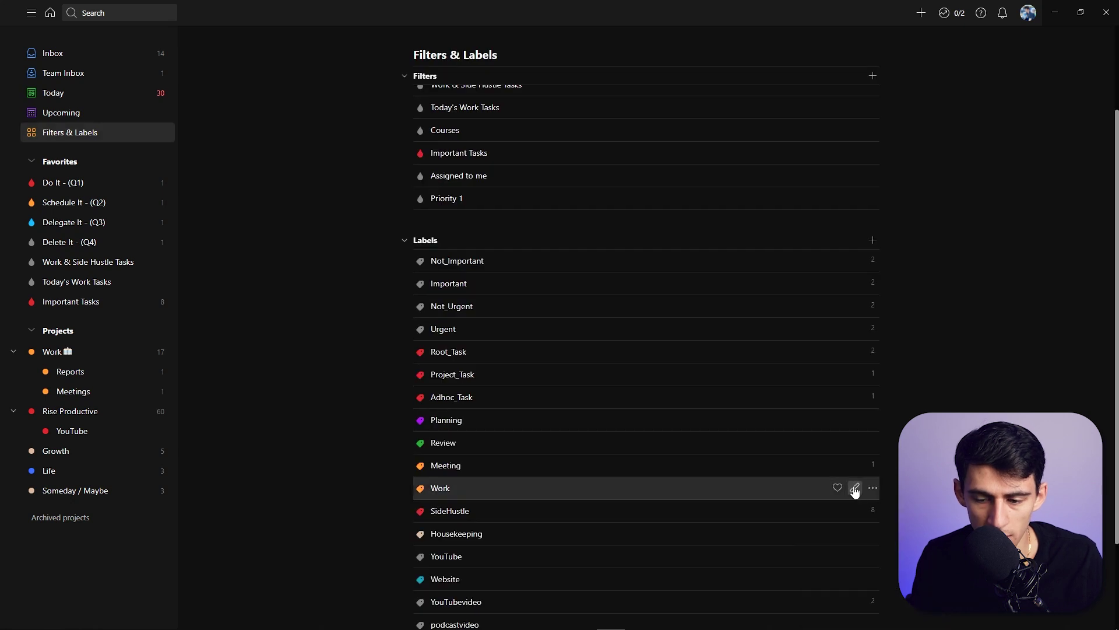
key(super+period)
key(Return)
key(Return)
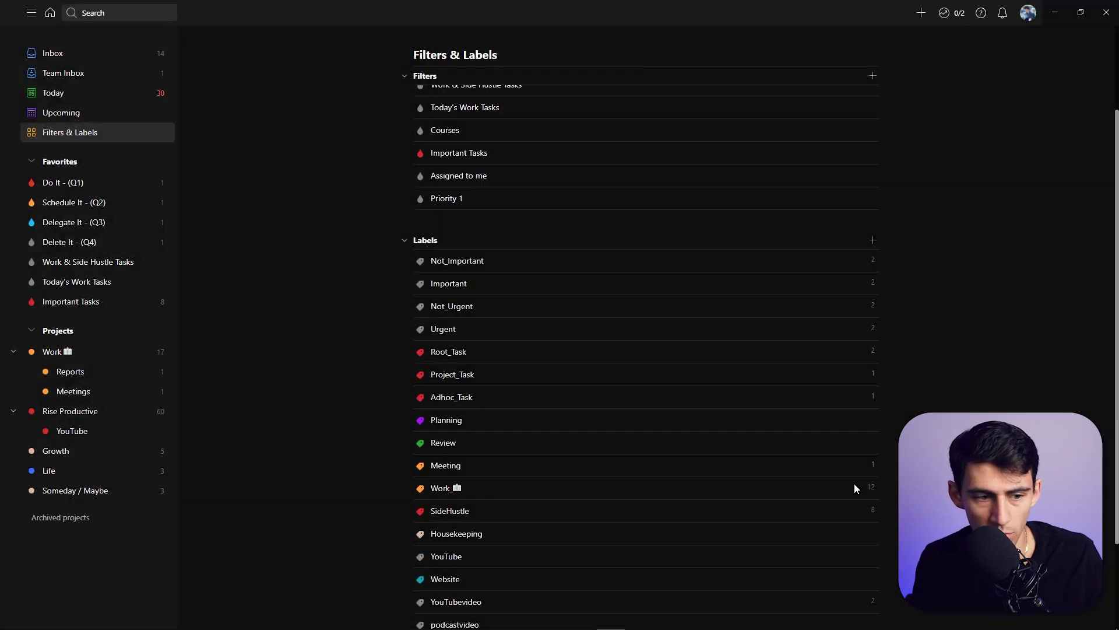
scroll(506, 438, down, 1)
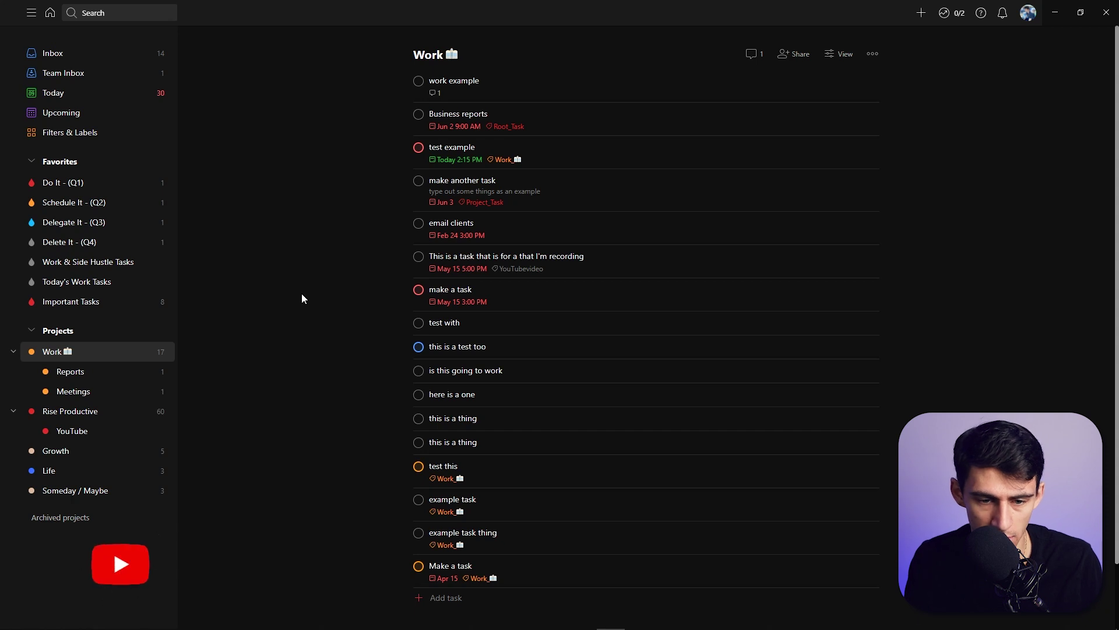
Step: Quick-add a task named 'test task example' to the Inbox
key(q)
text(test t)
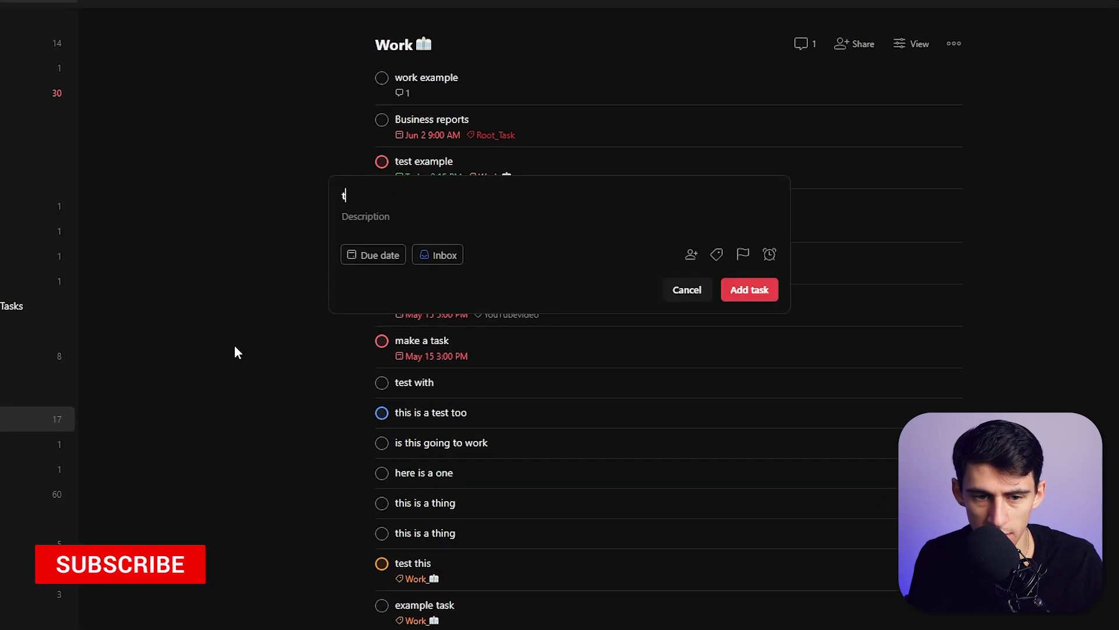
text(ask example)
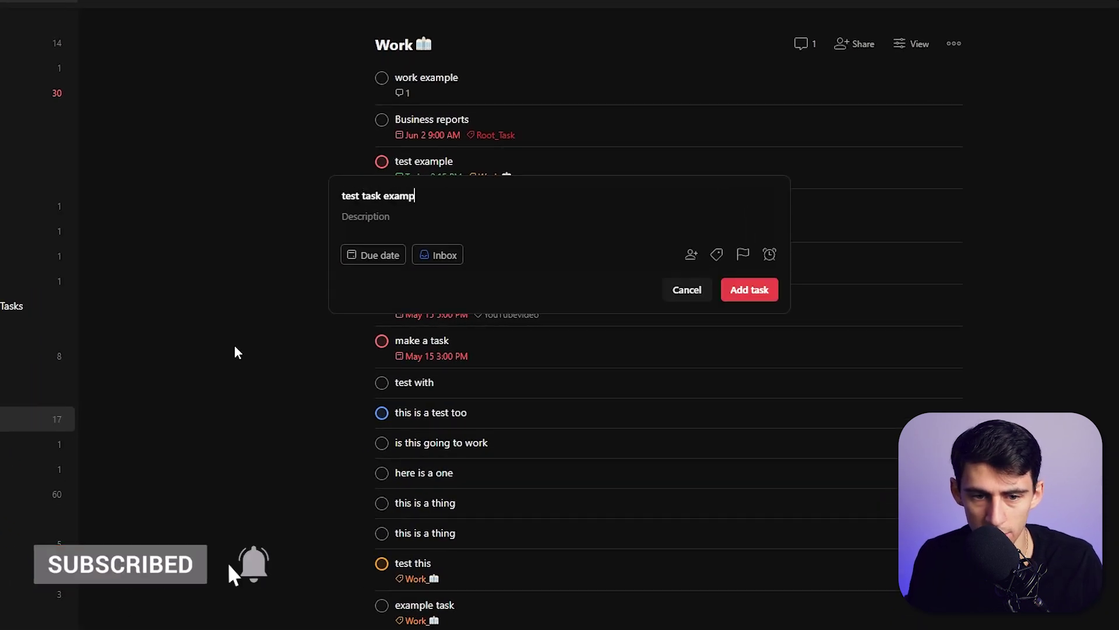
key(Return)
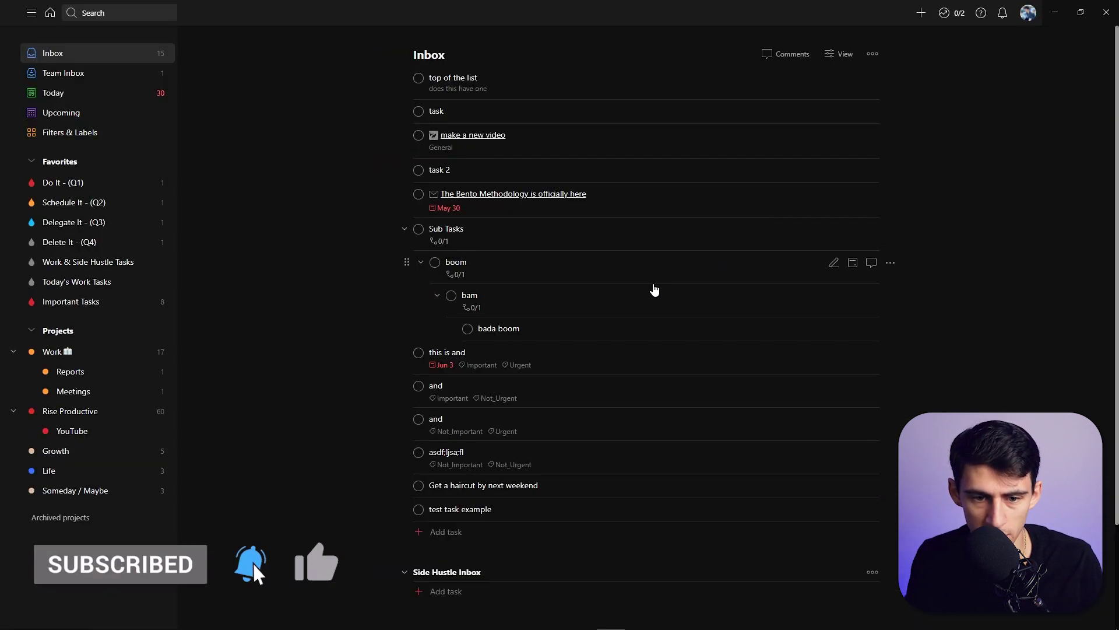
scroll(646, 320, down, 2)
Step: Prefix the task title with '* ' so it becomes uncompletable, then close the task
click(521, 383)
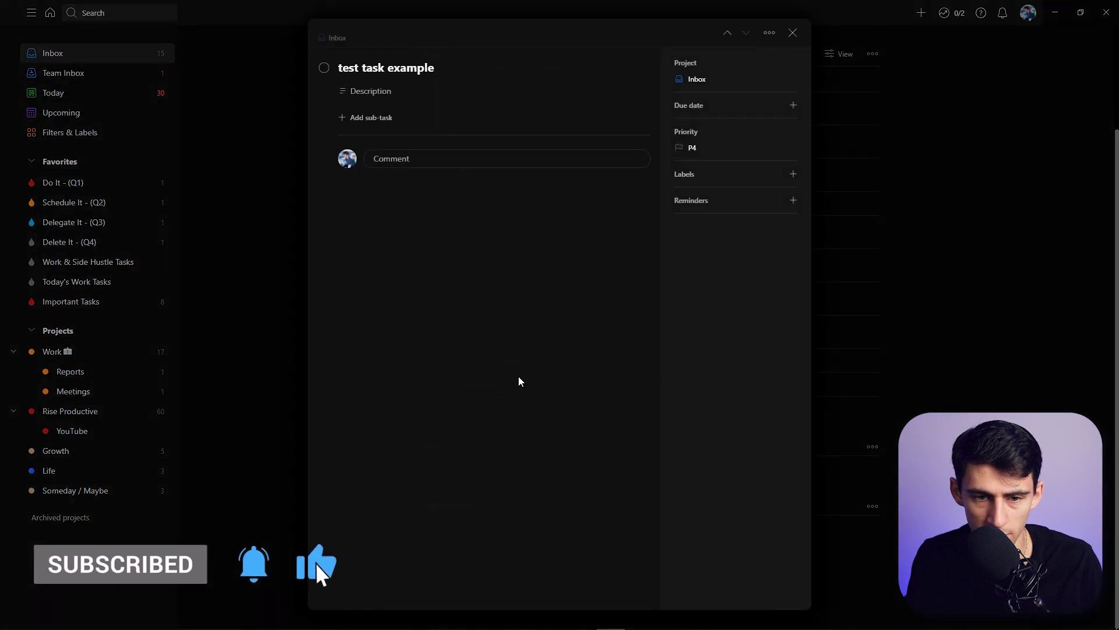
click(339, 69)
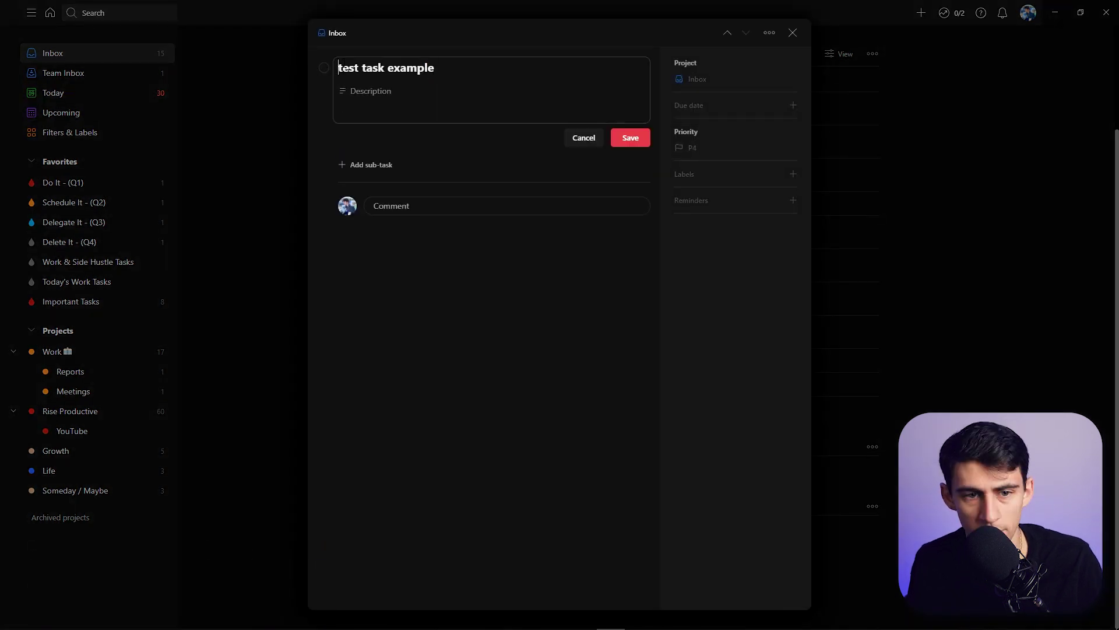
text(*)
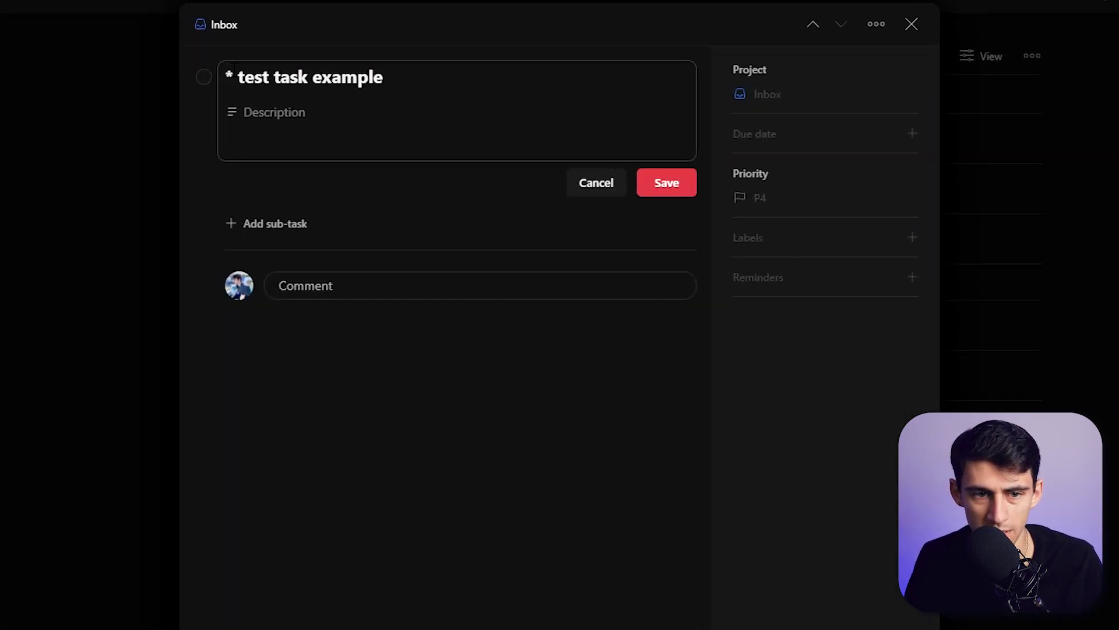
key(Return)
click(236, 72)
click(662, 184)
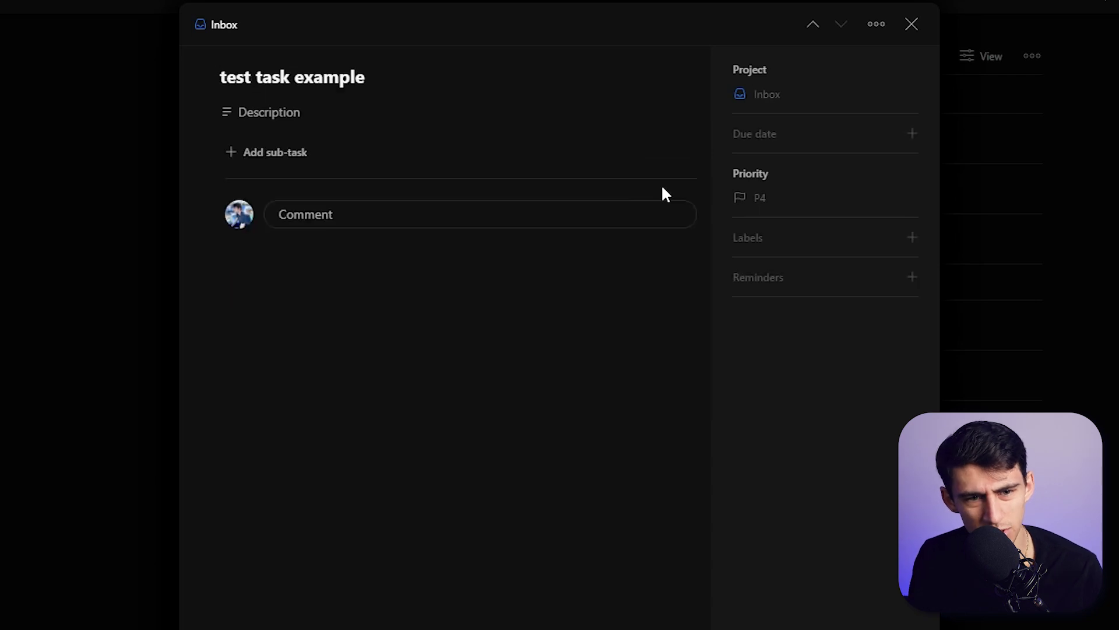
click(49, 414)
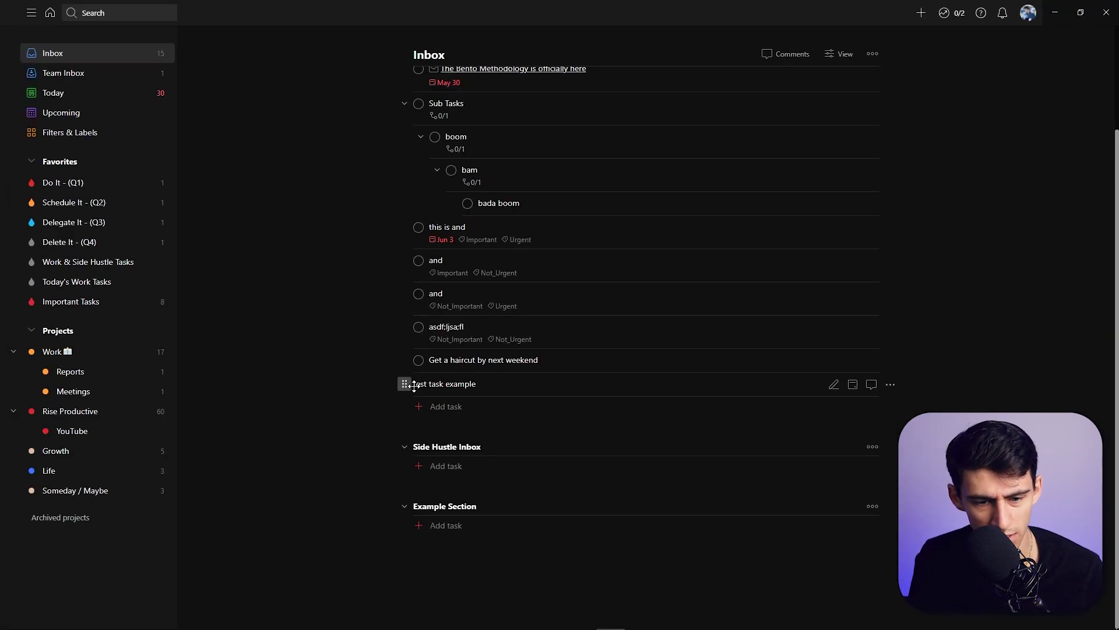
scroll(702, 333, up, 2)
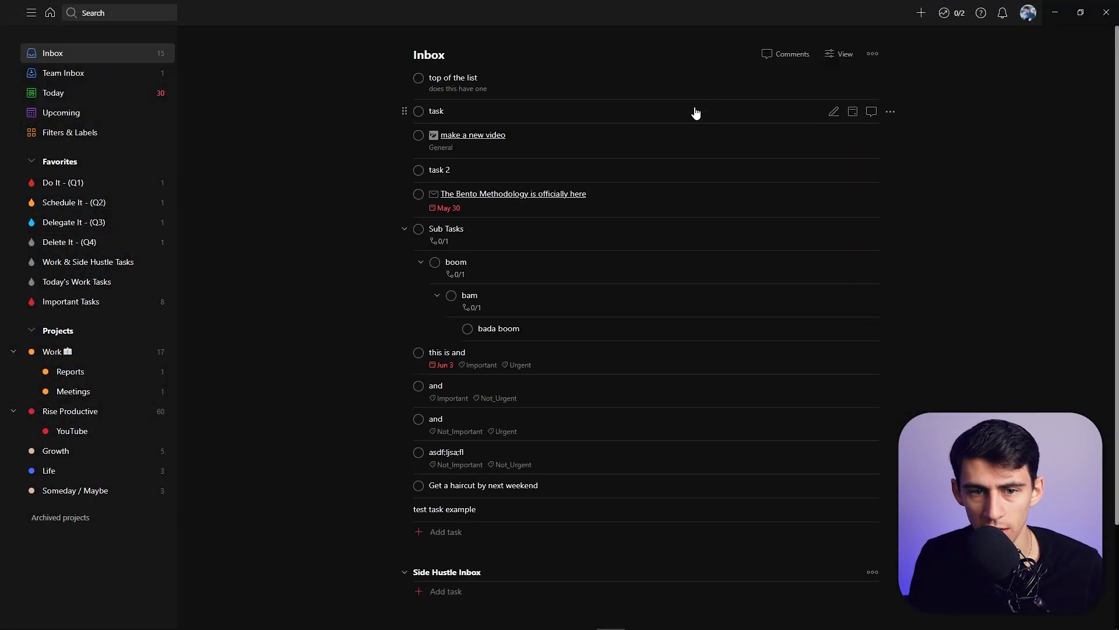
Step: Multi-select the Inbox tasks from 'top of the list' down to 'test task example'
ctrl+click(612, 92)
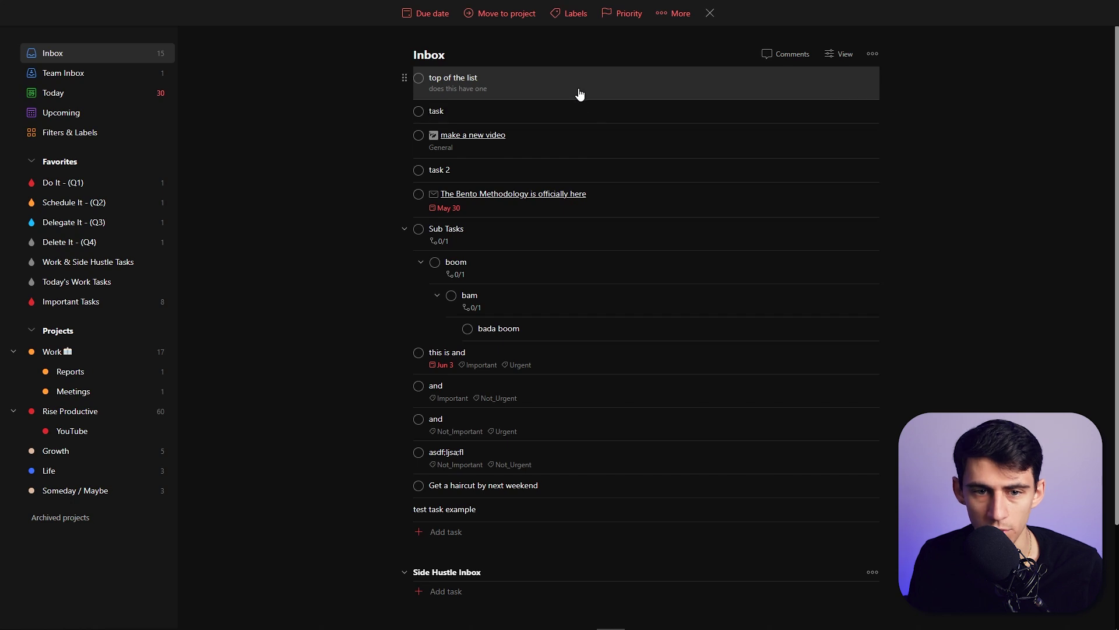
scroll(681, 376, down, 1)
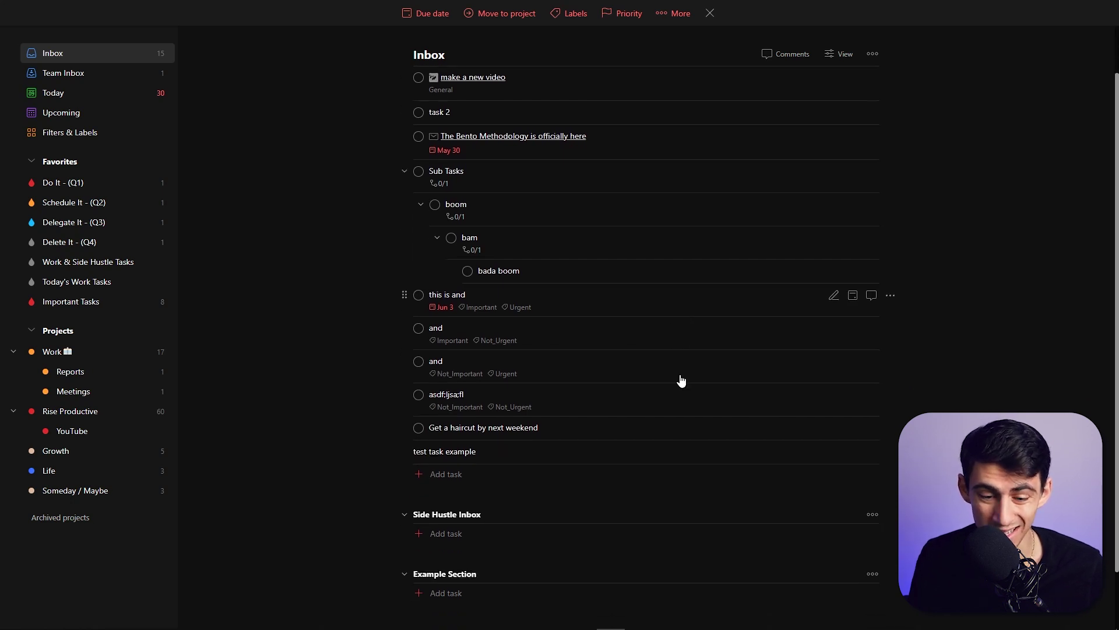
shift+click(642, 460)
scroll(477, 99, up, 1)
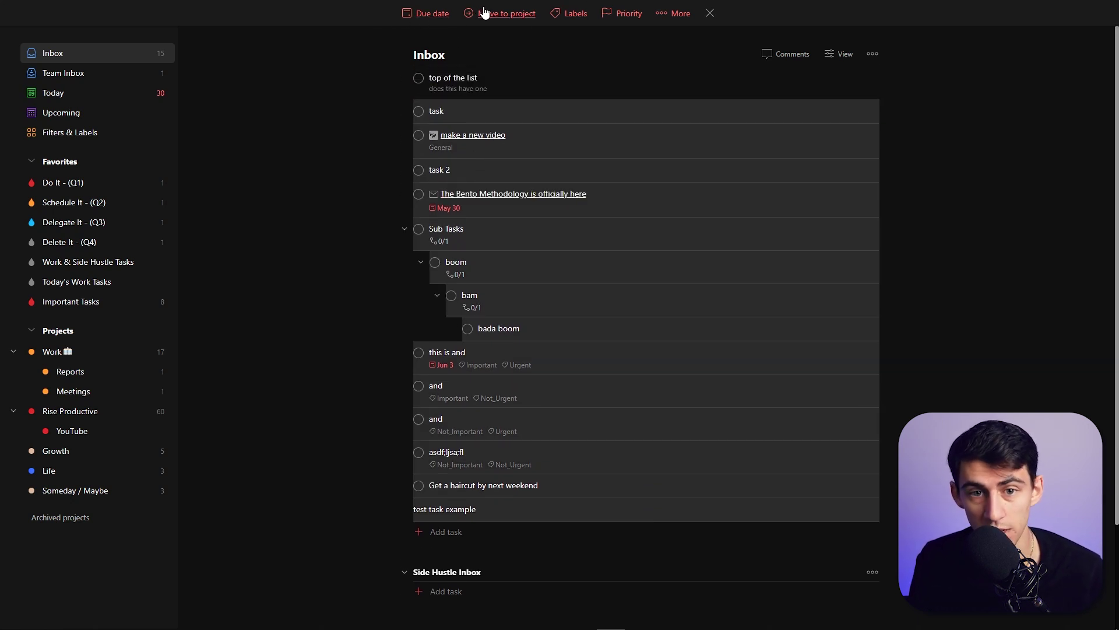
Step: Bulk-delete the 14 selected tasks after glancing at the label and priority options
click(577, 22)
click(572, 12)
click(622, 16)
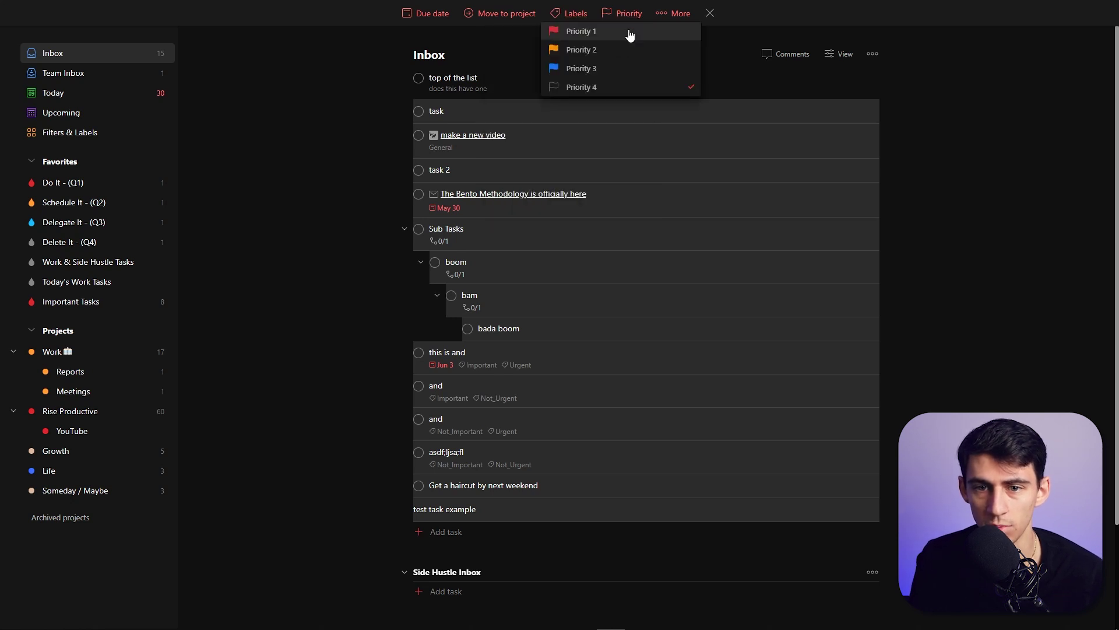
click(618, 13)
click(673, 13)
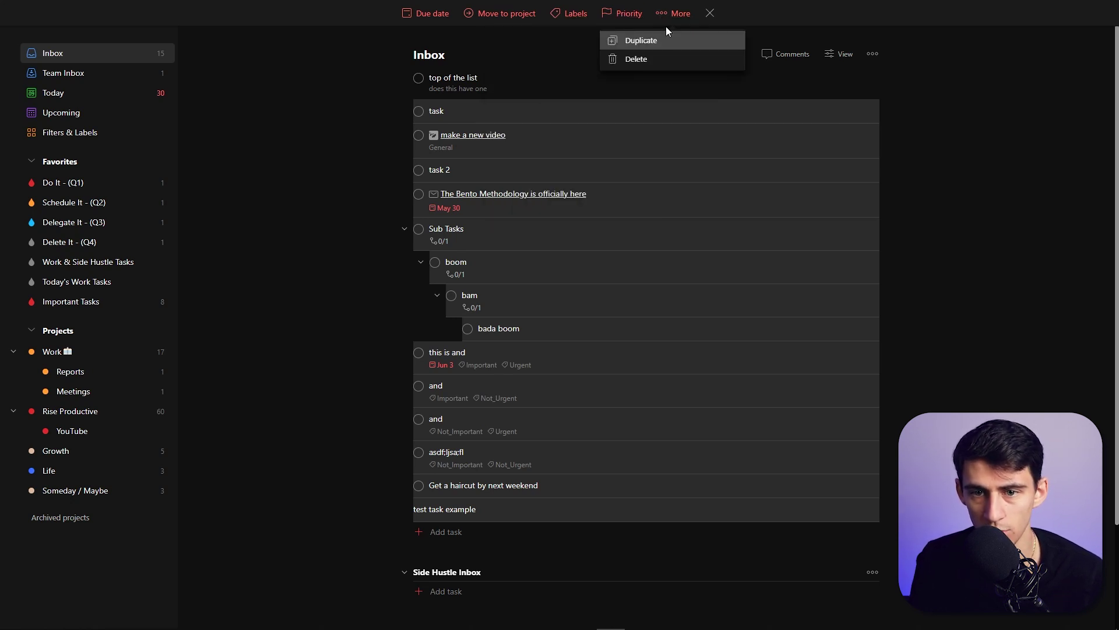
click(656, 61)
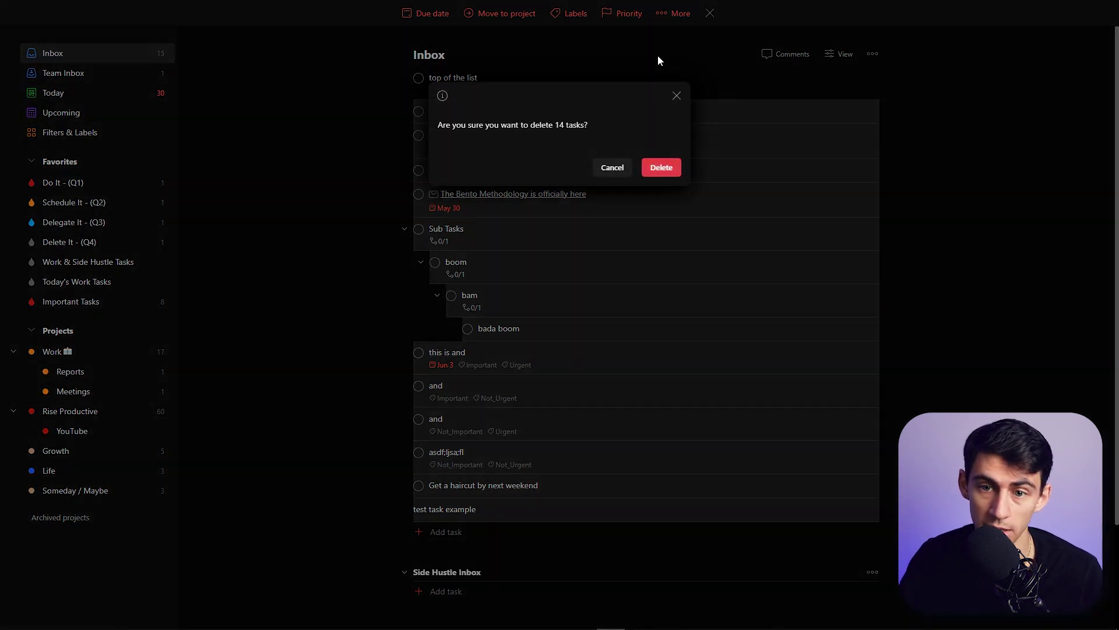
click(674, 173)
right_click(564, 96)
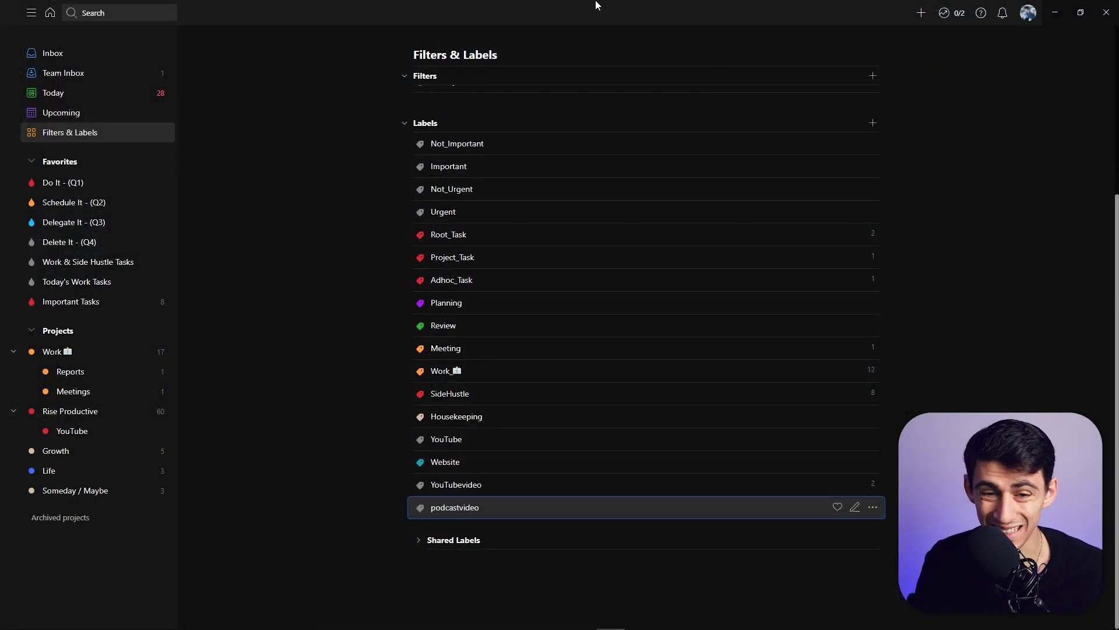
Step: Open the Do It - (Q1) filter in a Brave browser tab
scroll(625, 214, up, 3)
scroll(625, 214, up, 2)
middle_click(518, 113)
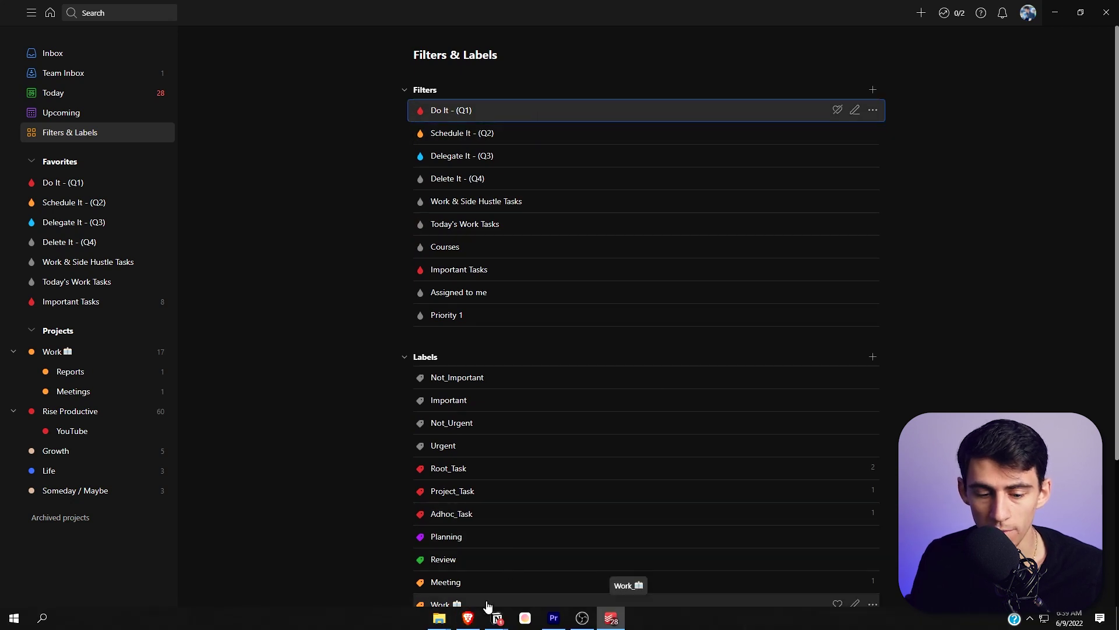
click(468, 618)
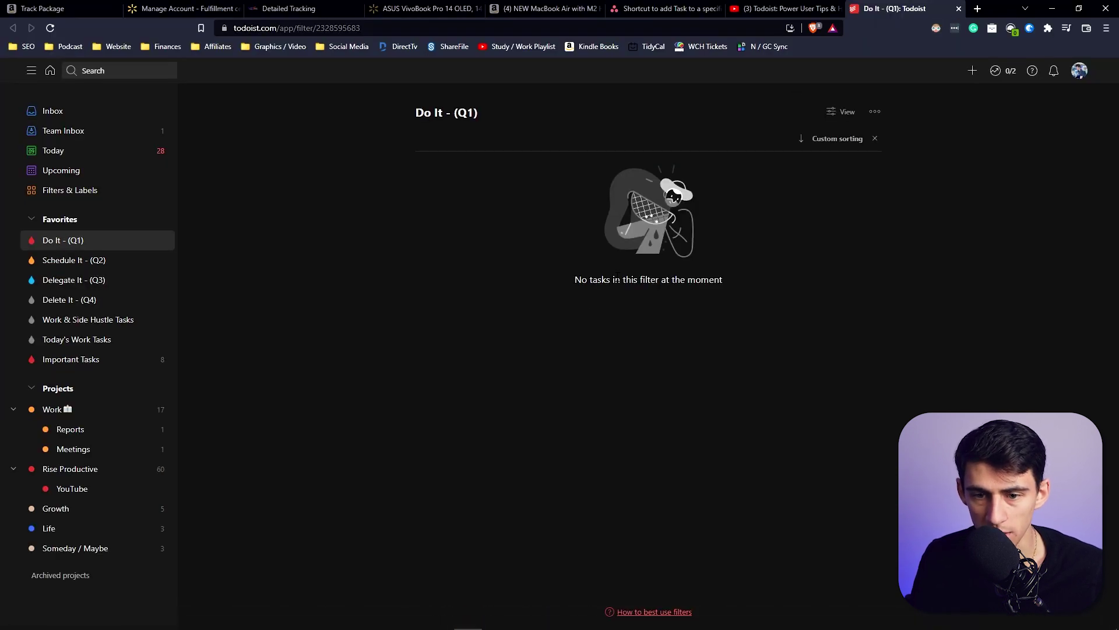
key(alt+Tab)
Step: Open Schedule It - (Q2) and the Not_Important label in browser tabs, then return to Todoist
middle_click(503, 134)
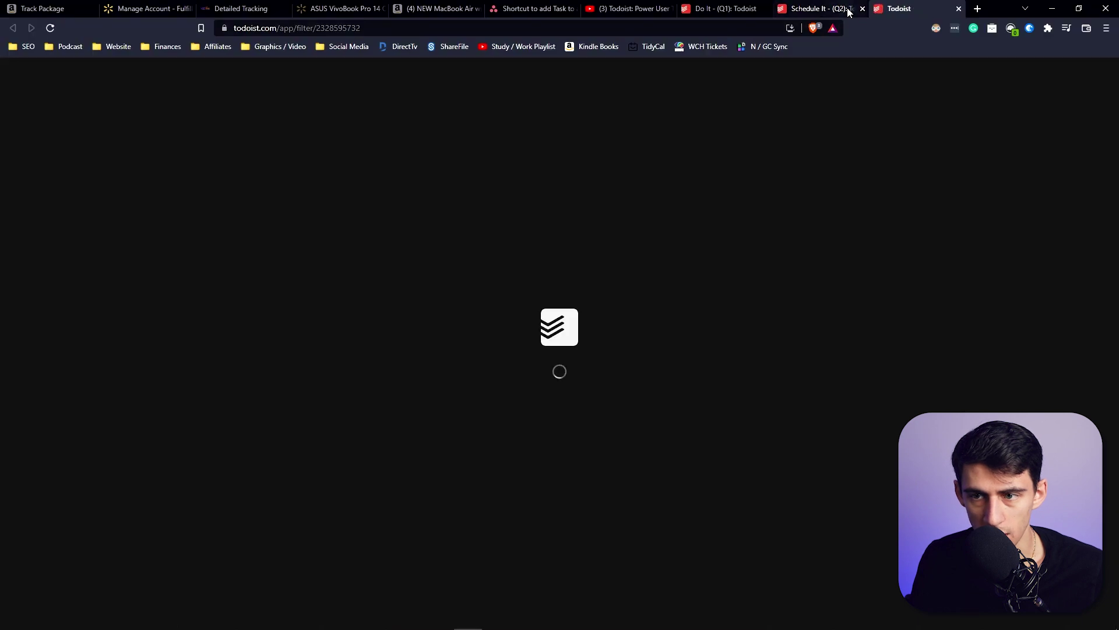
key(alt+Tab)
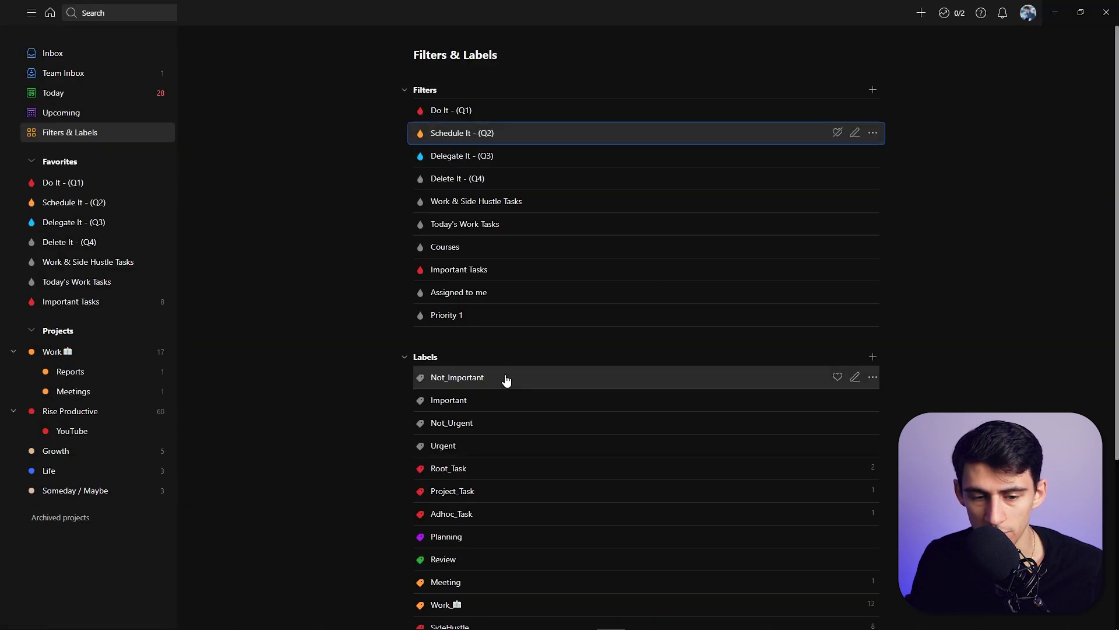
click(505, 379)
key(alt+Tab)
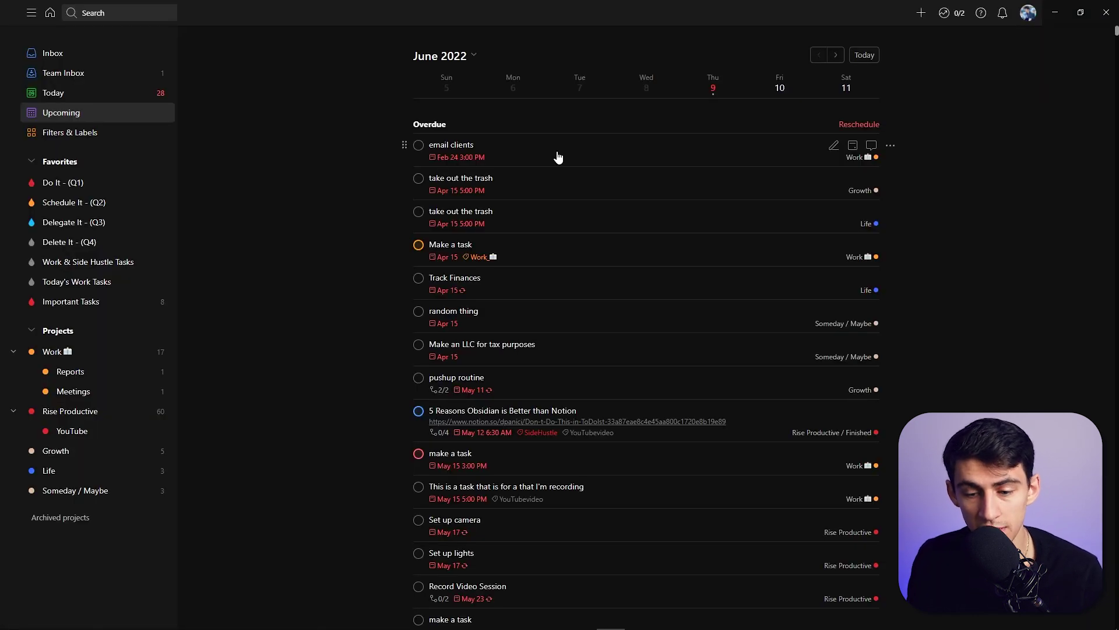
Step: Inspect and select the email clients overdue task, then clear the selection
scroll(560, 175, down, 4)
scroll(562, 191, up, 4)
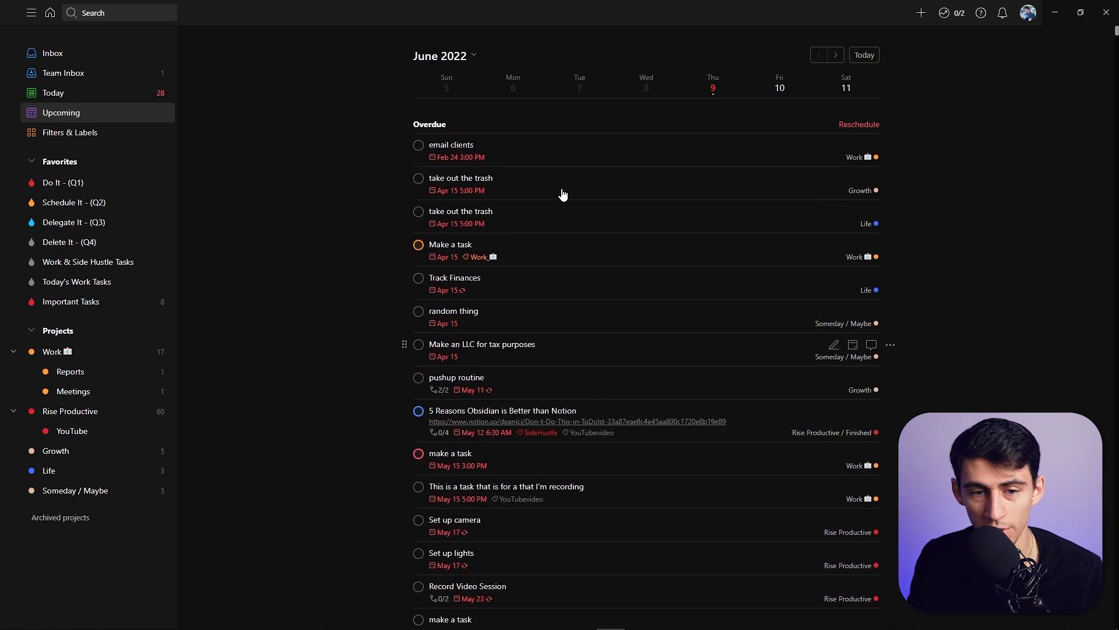
click(609, 158)
click(949, 155)
ctrl+click(630, 163)
scroll(630, 164, down, 7)
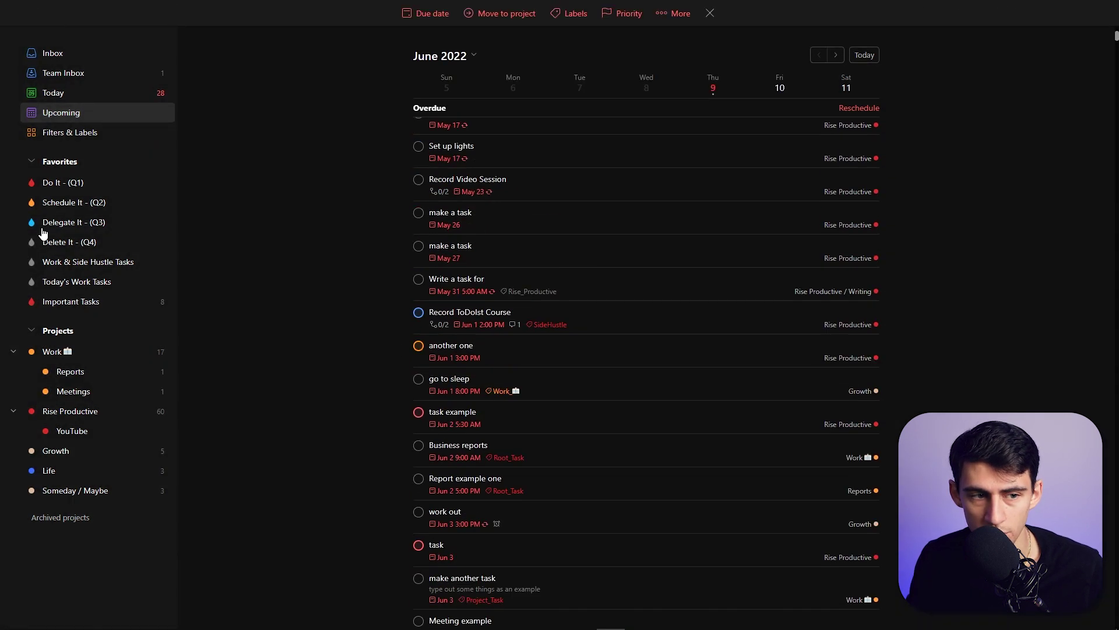
scroll(44, 233, up, 1)
click(63, 117)
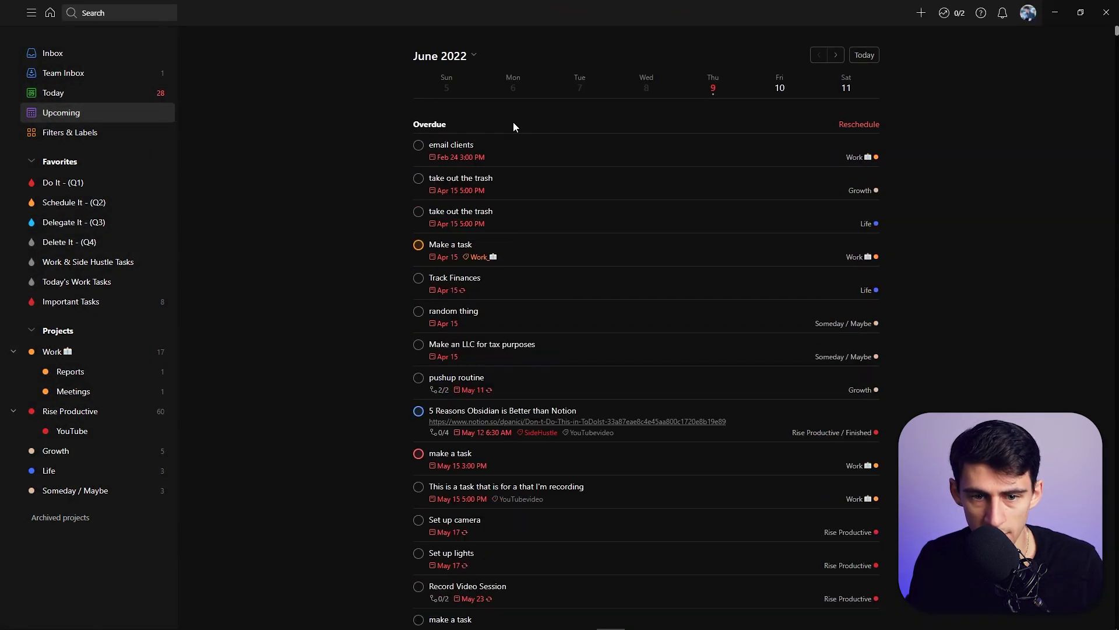
Step: Select every overdue task from email clients through Meeting example
click(561, 139)
click(231, 156)
ctrl+click(637, 155)
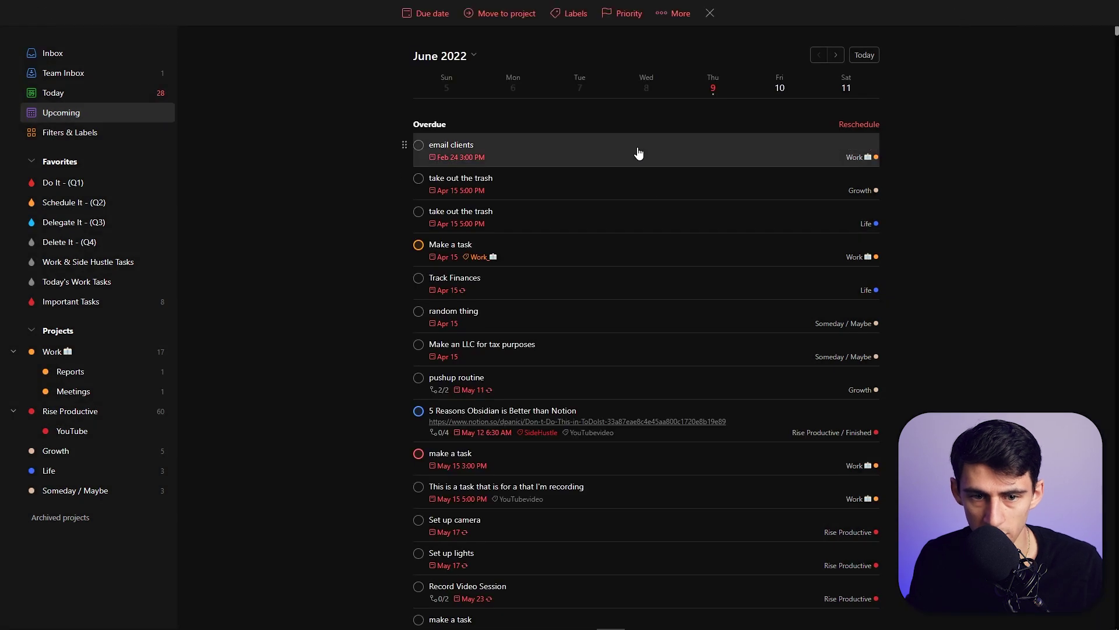
scroll(655, 212, down, 10)
scroll(717, 552, down, 4)
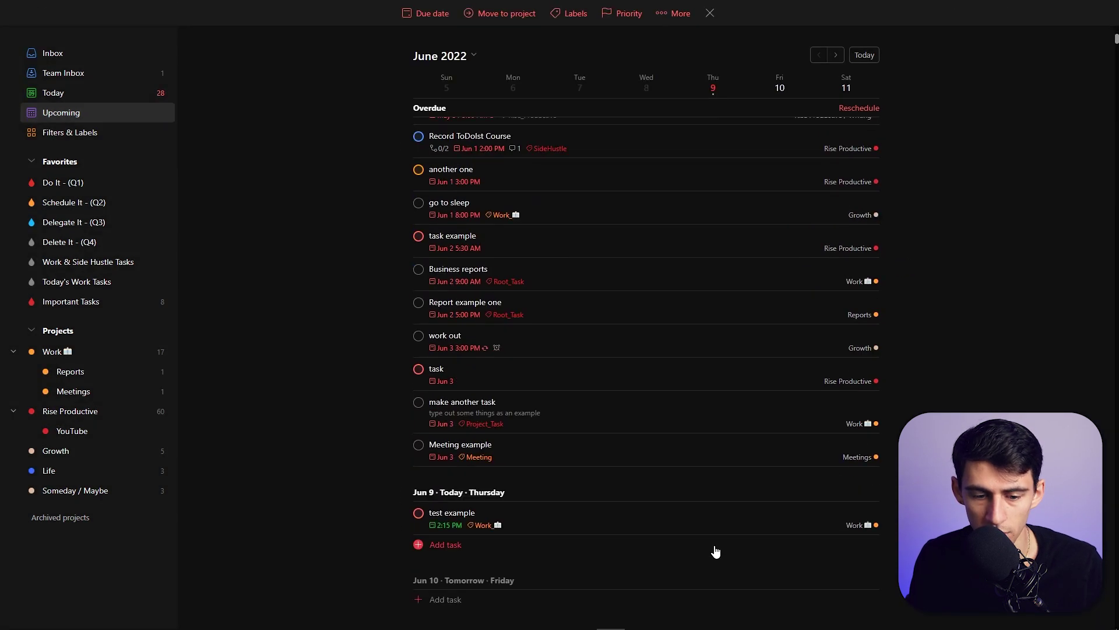
shift+click(619, 450)
scroll(615, 431, up, 10)
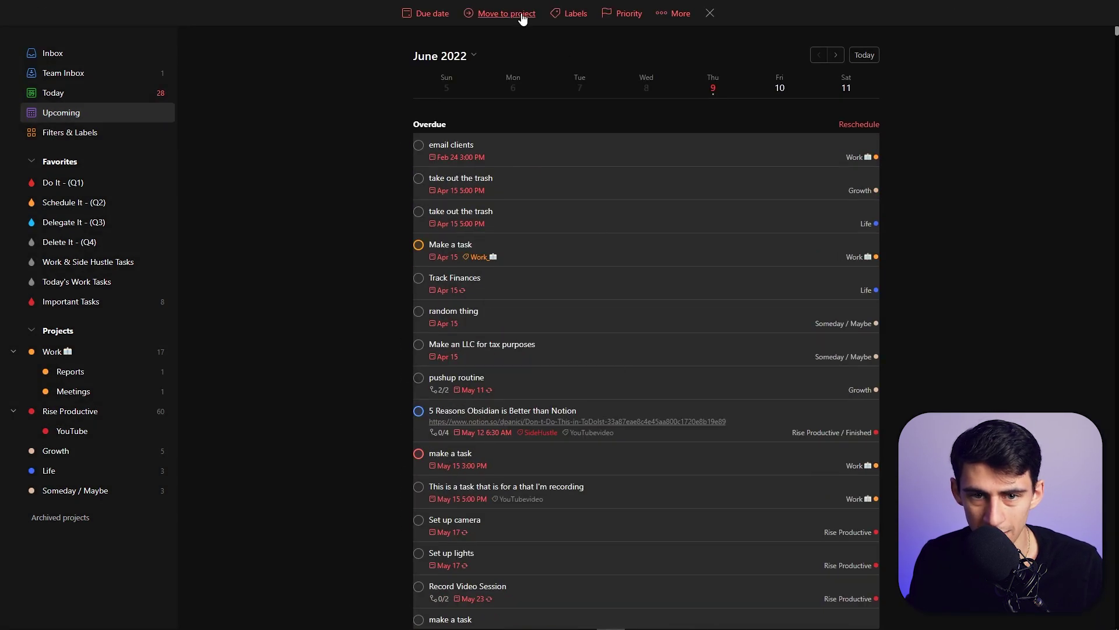
Step: Open the due-date picker for the selected tasks and close it without changing dates
click(432, 17)
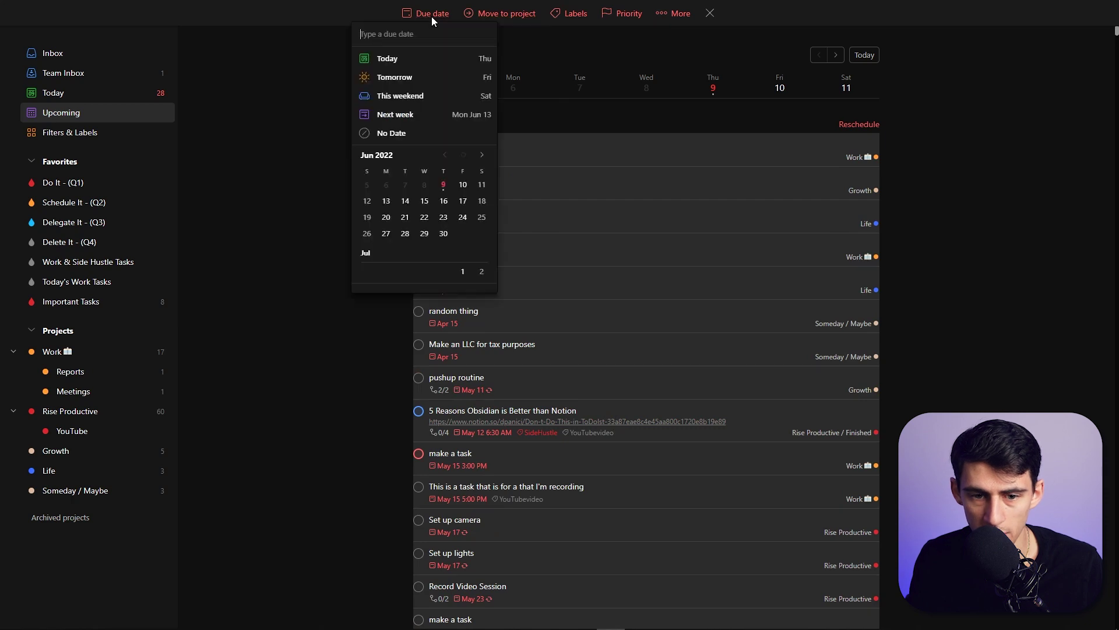
click(706, 5)
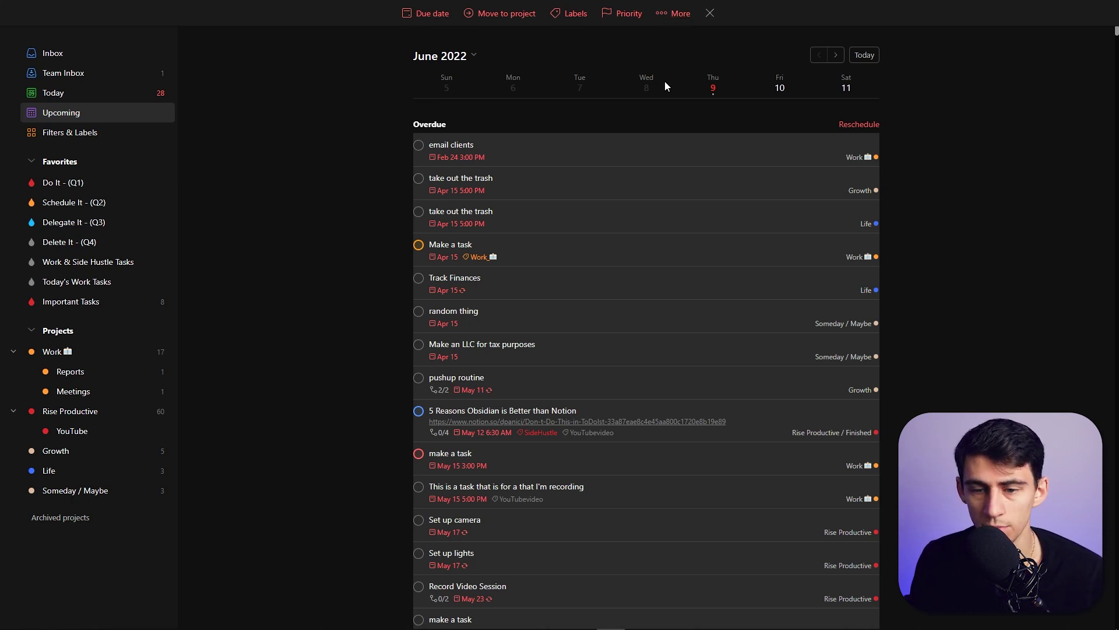
click(674, 18)
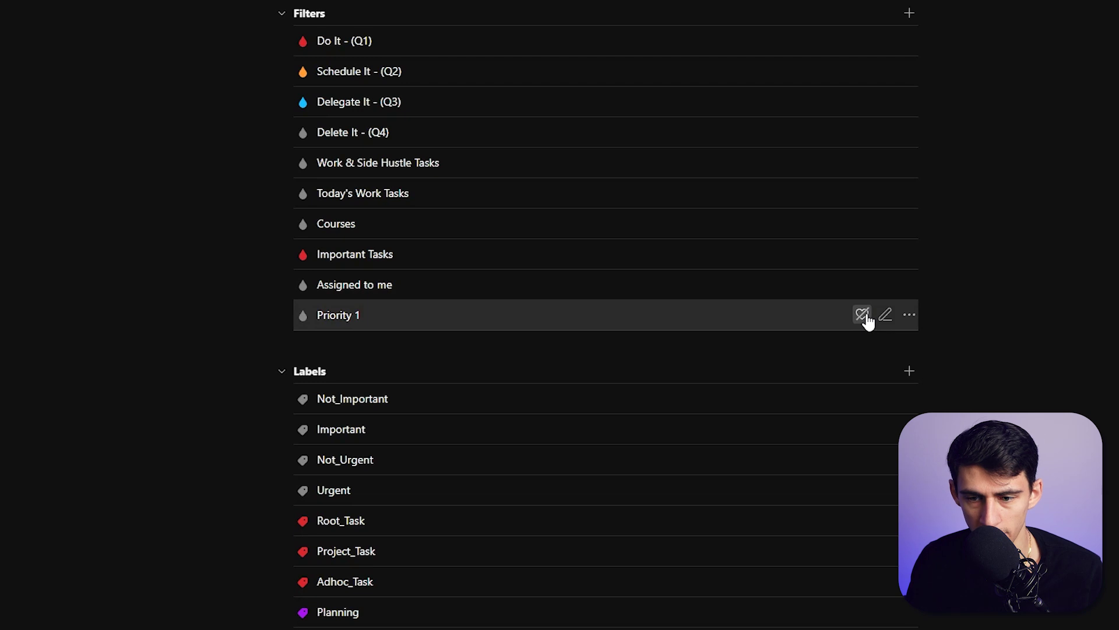
Step: Remove Important Tasks and Today's Work Tasks from favorites
click(161, 302)
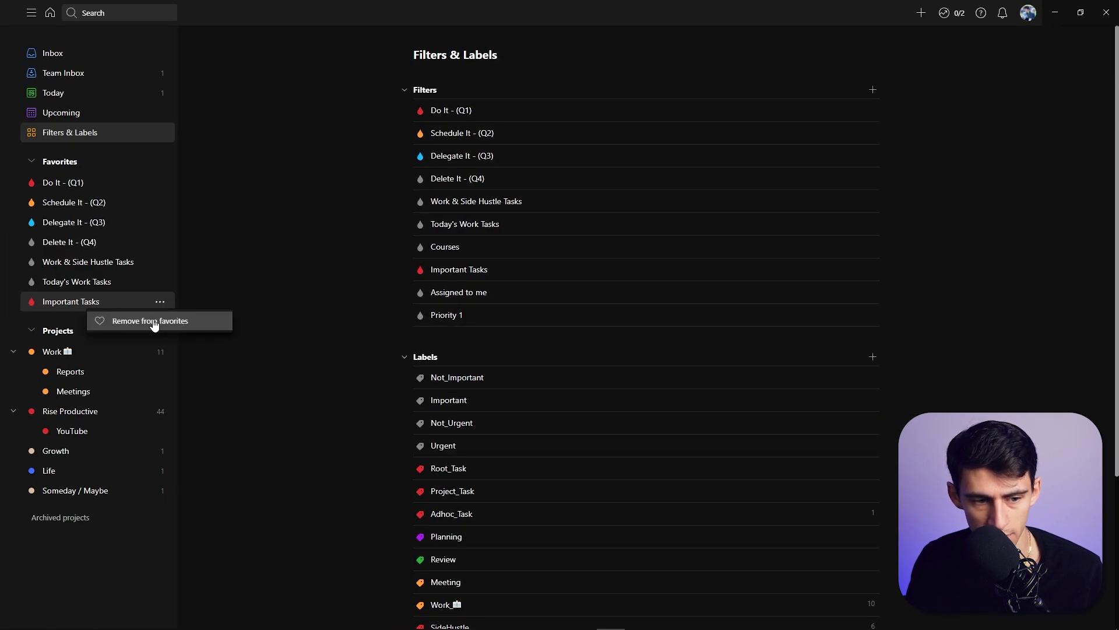
click(163, 325)
click(159, 281)
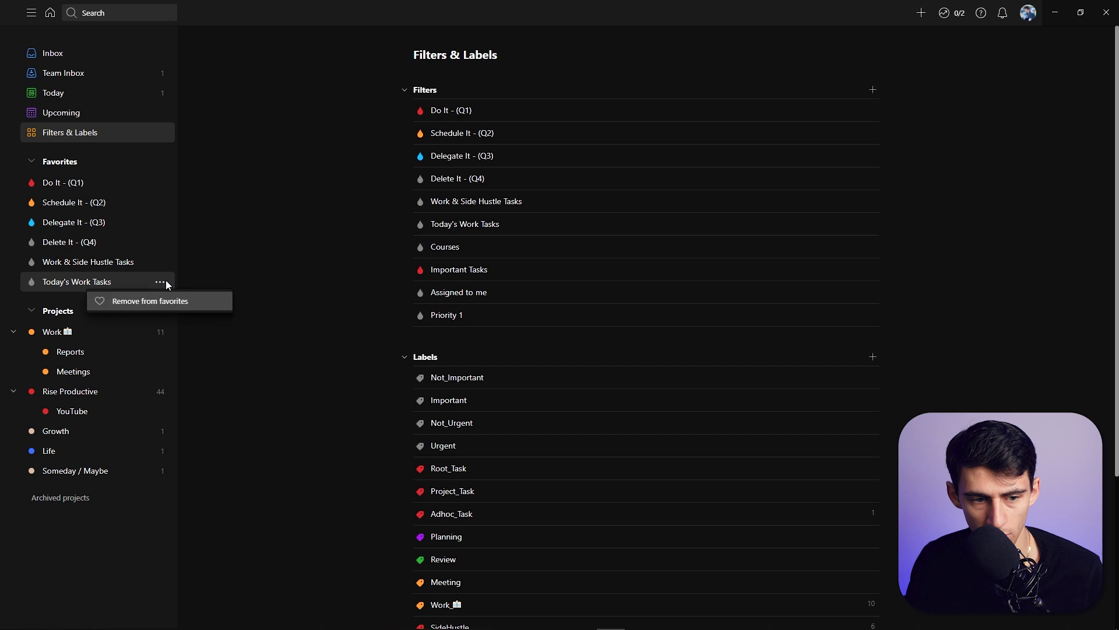
click(159, 301)
Step: Favorite Priority 1, then unfavorite it again, and open the Do It - (Q1) filter
click(837, 315)
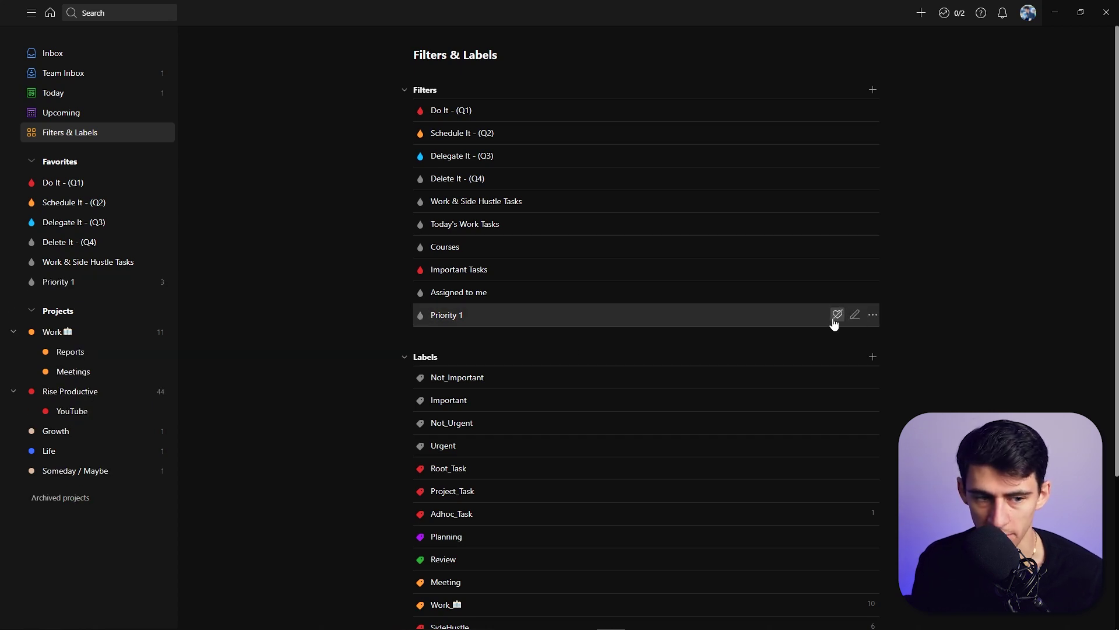
click(159, 284)
click(166, 304)
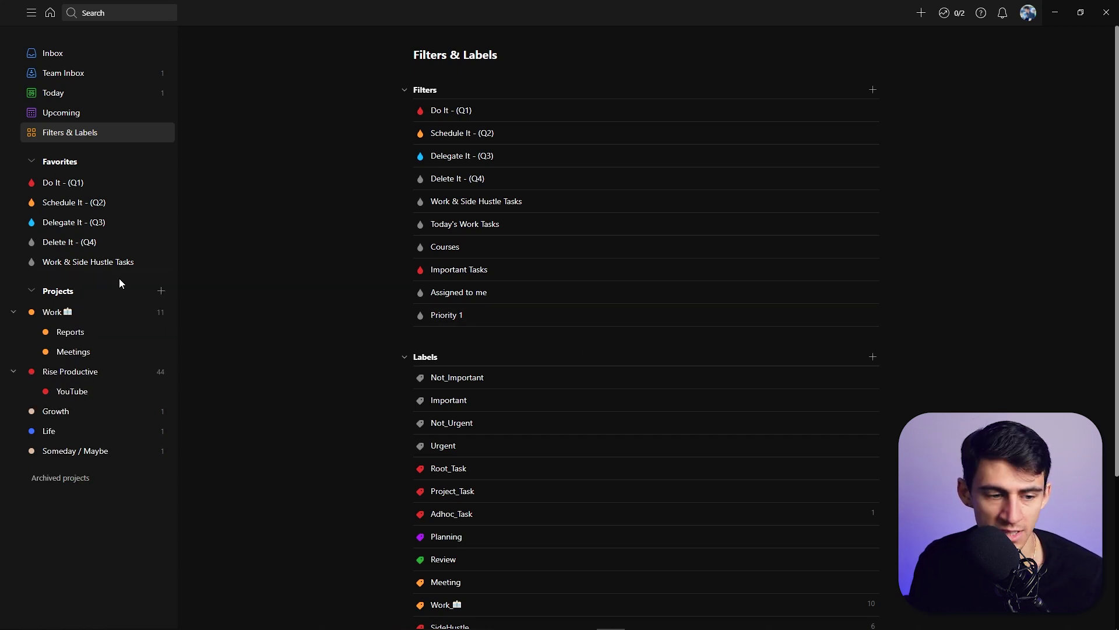
click(71, 183)
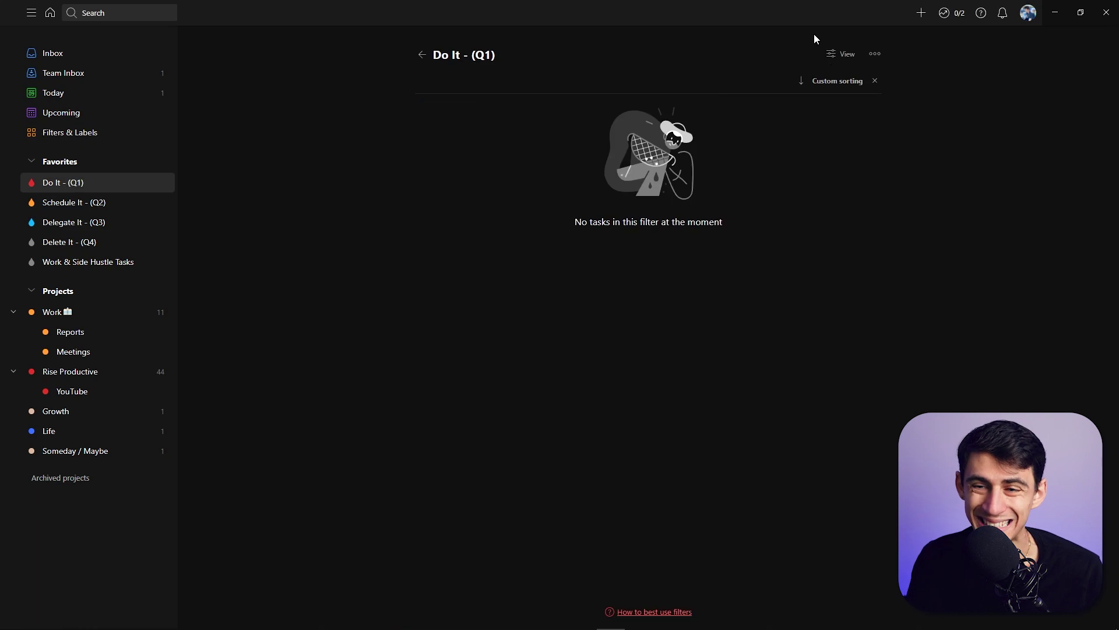
Step: Check the Do It - (Q1) sorting options, then go to the Work project
click(853, 54)
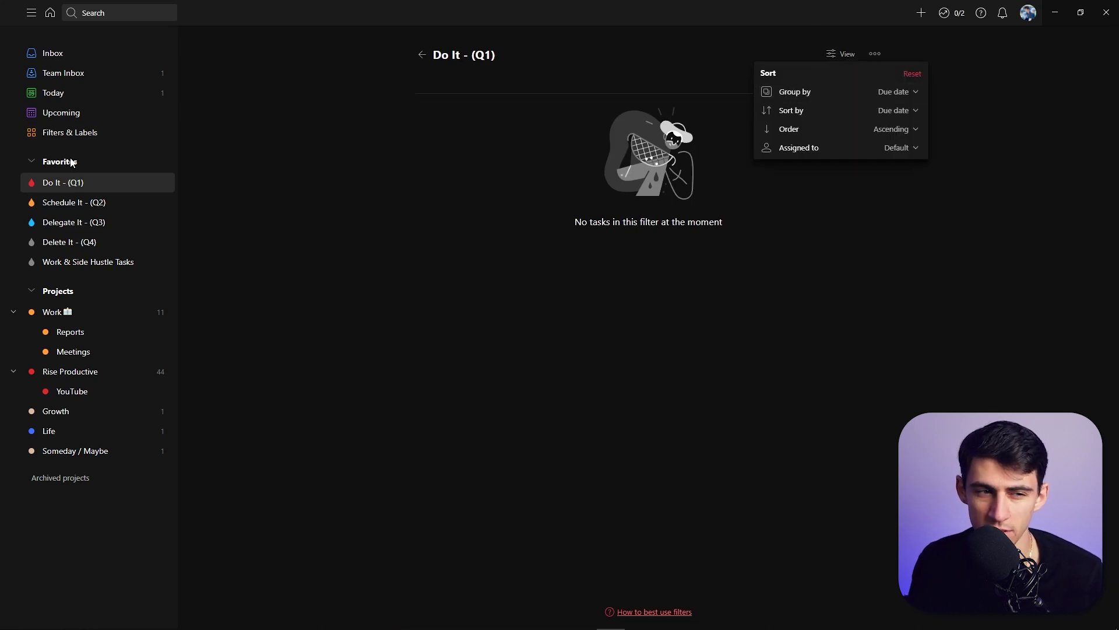
click(90, 61)
click(67, 59)
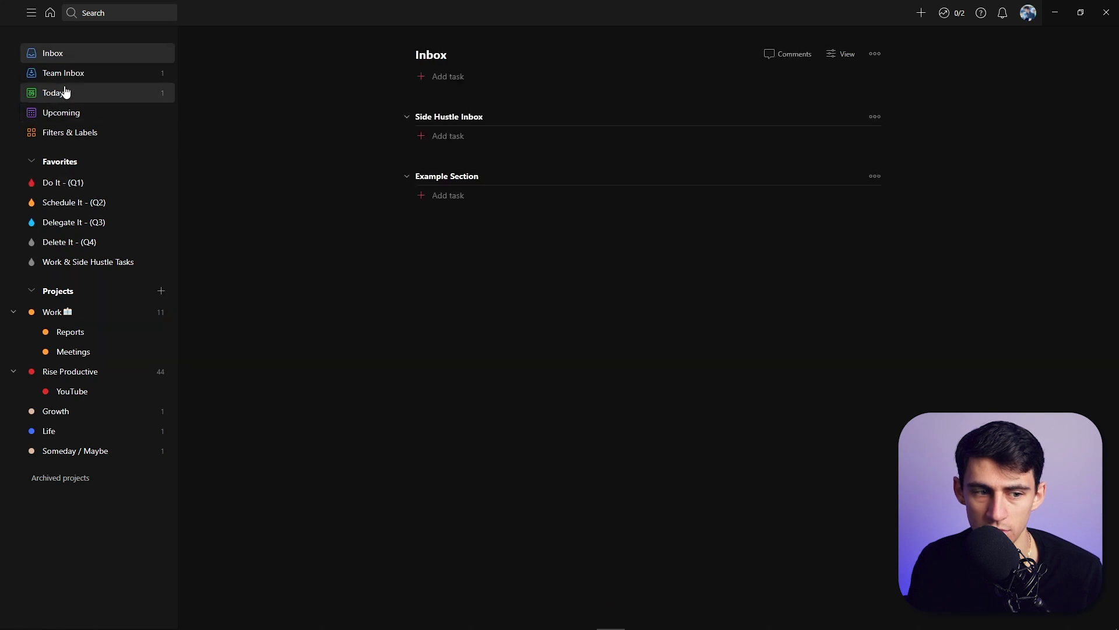
click(102, 313)
Step: Switch the Work project to board layout and back to list, then return to the Inbox via Today
click(842, 54)
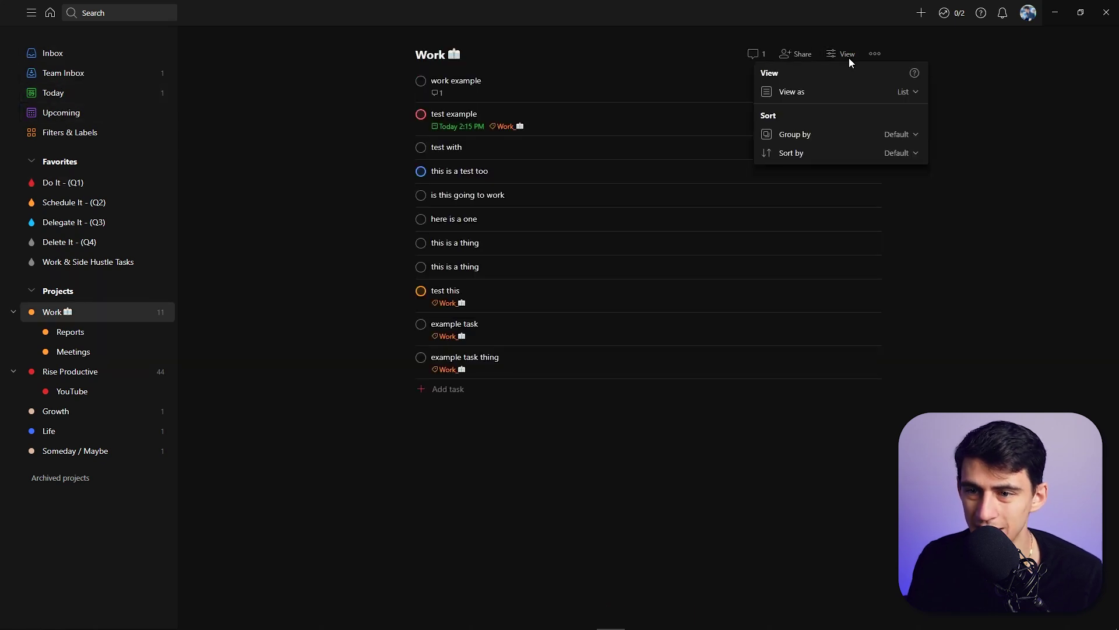
click(884, 93)
click(859, 72)
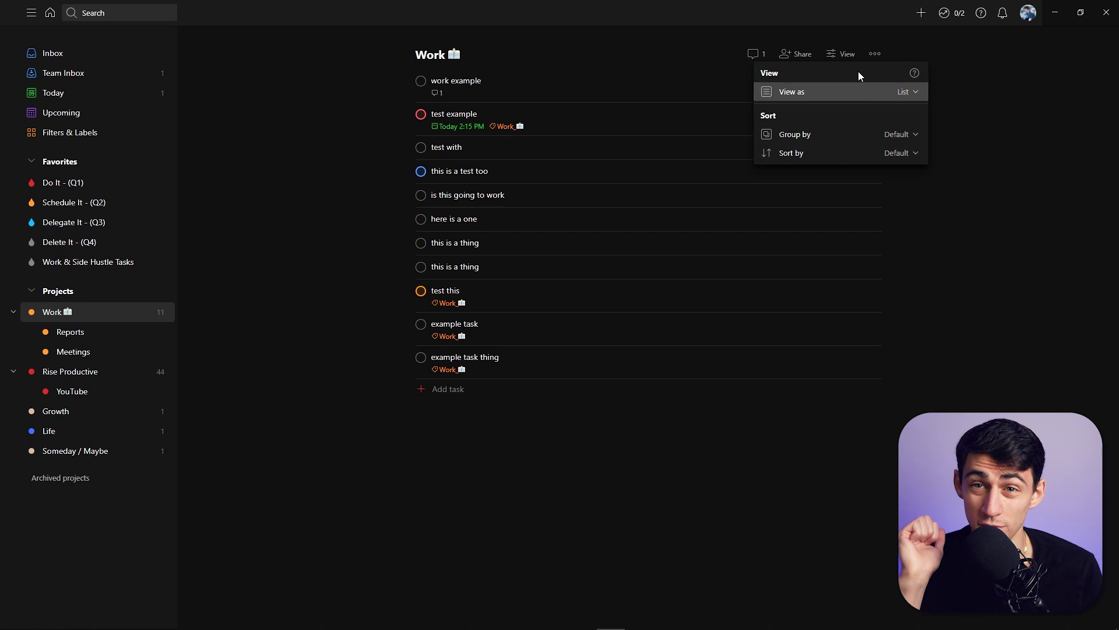
click(975, 177)
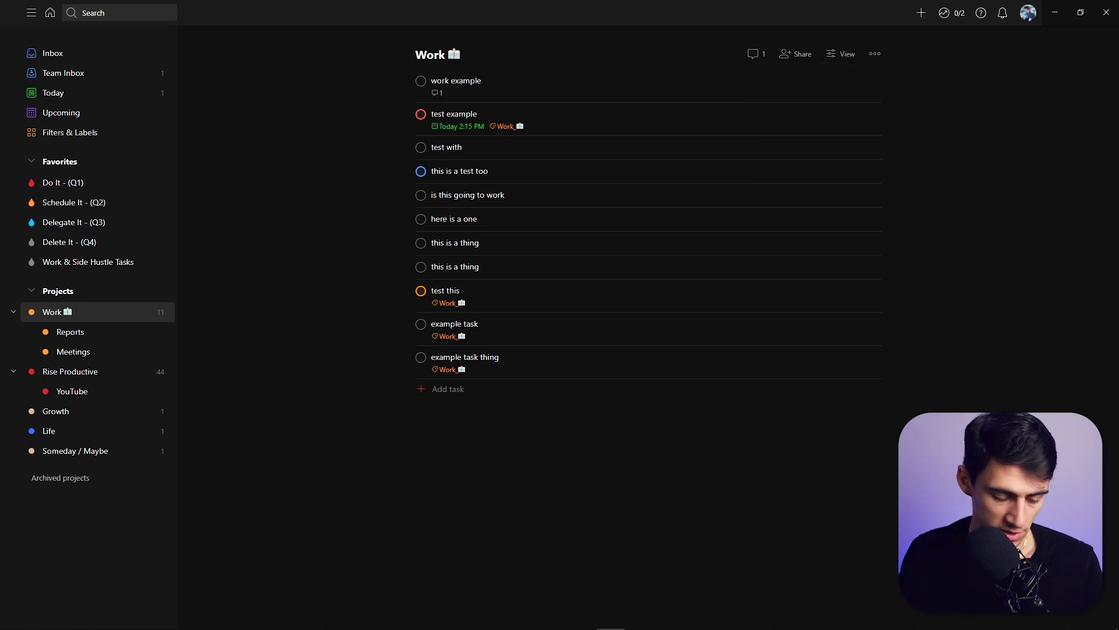
key(shift+v)
key(shift+v)
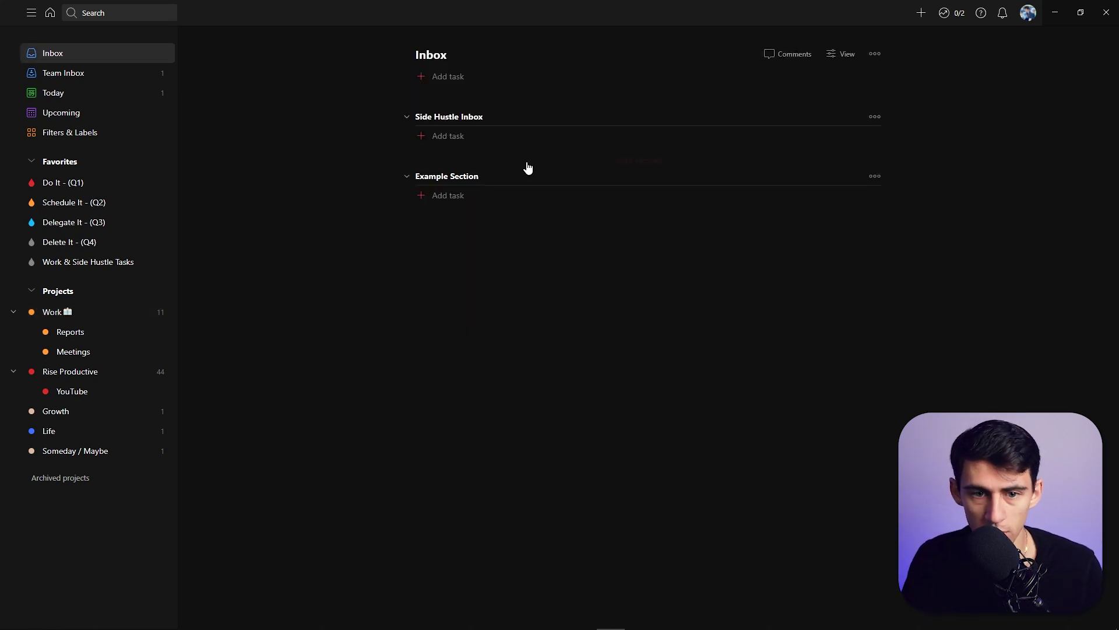
key(shift+v)
key(shift+v)
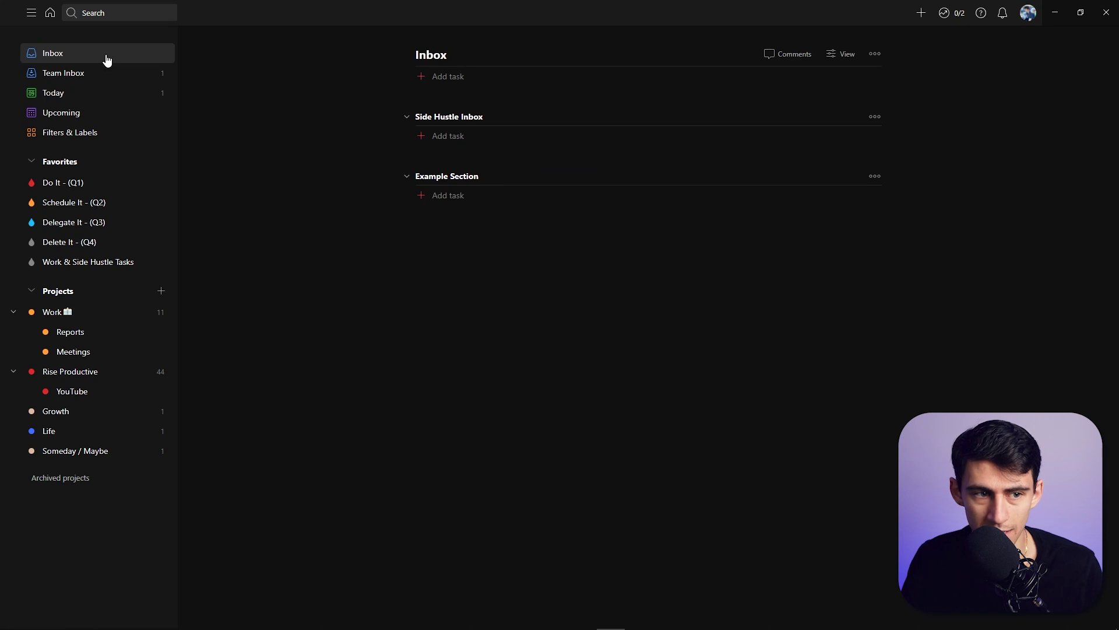
click(103, 93)
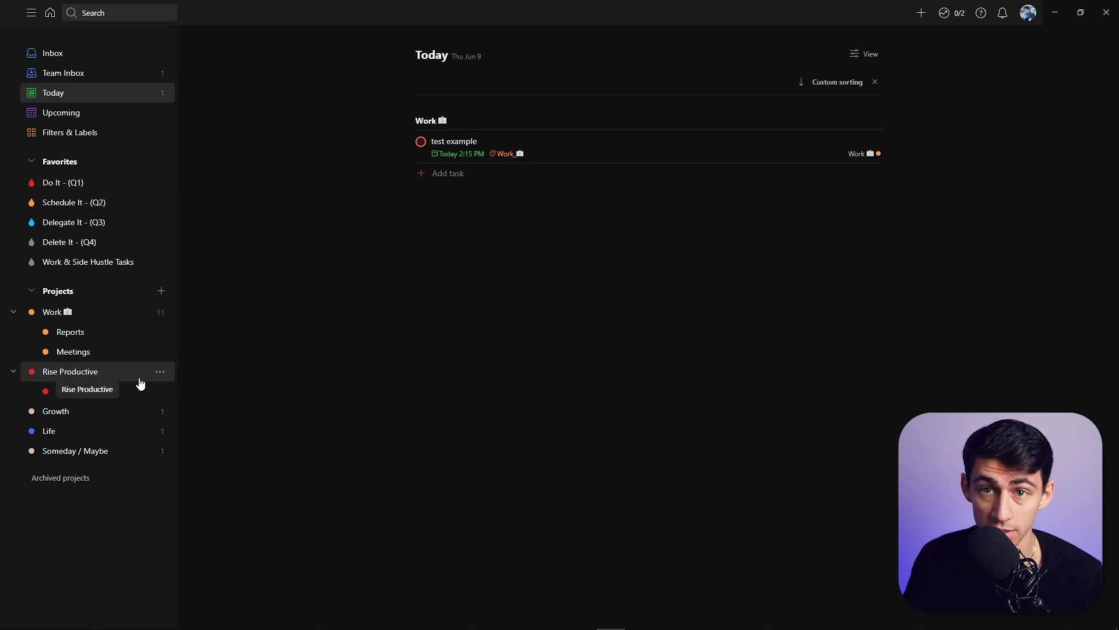
click(58, 61)
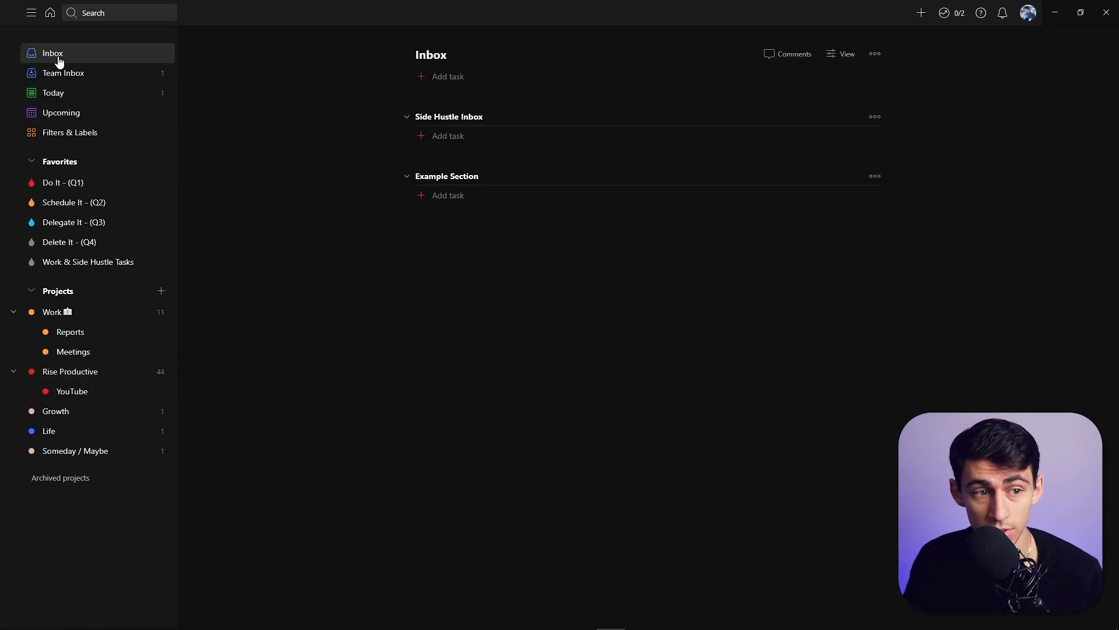
Step: Open the Inbox in a Brave tab and select the project number at the end of its URL
middle_click(59, 59)
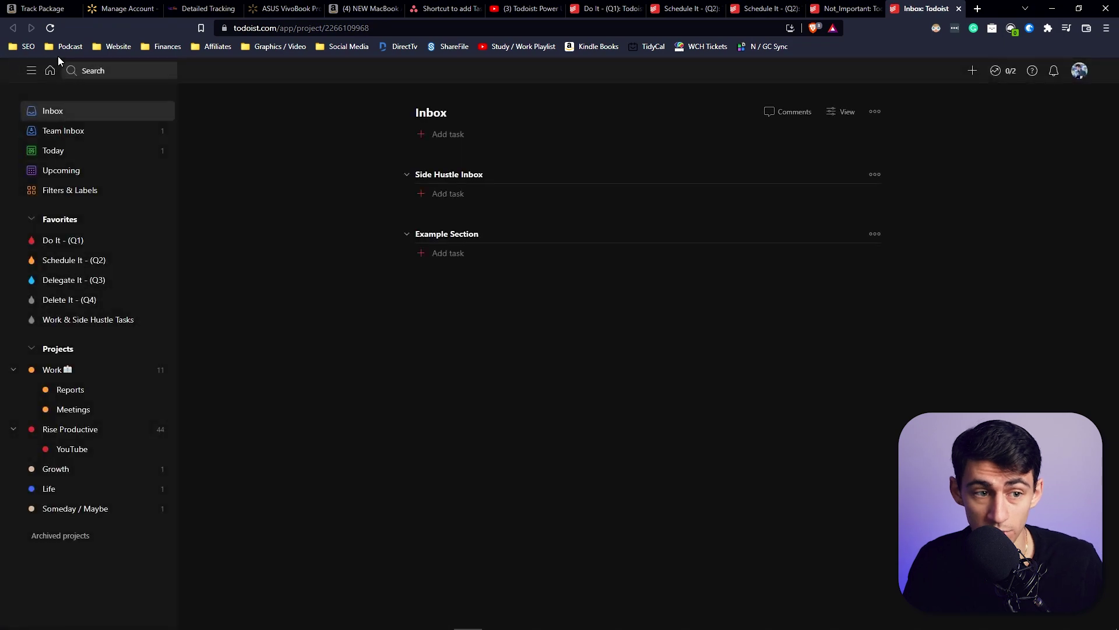
key(alt+Tab)
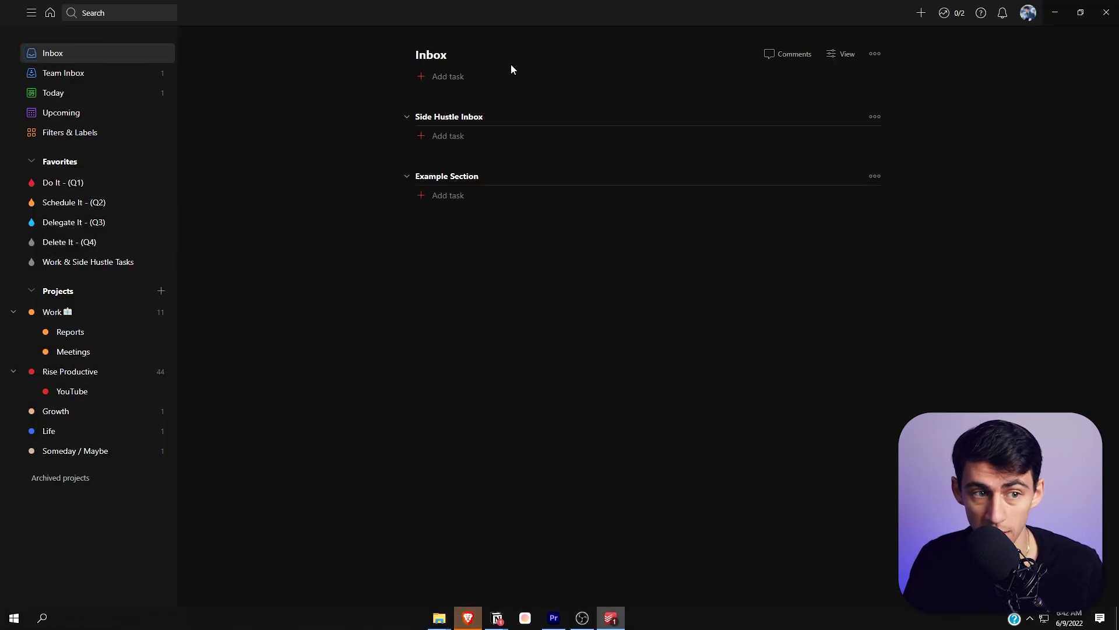
click(469, 617)
click(360, 29)
click(360, 29)
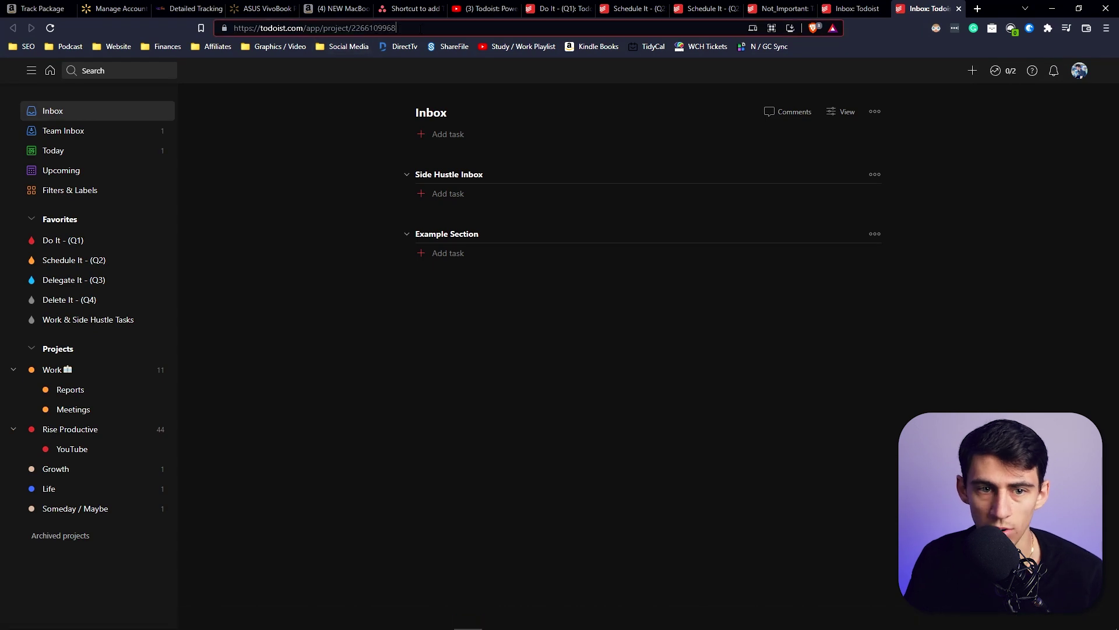
drag(398, 29, 336, 28)
Step: Visit Team Inbox, Today, Do It - (Q1), Filters & Labels (G V), and Not_Important before opening Work
click(82, 131)
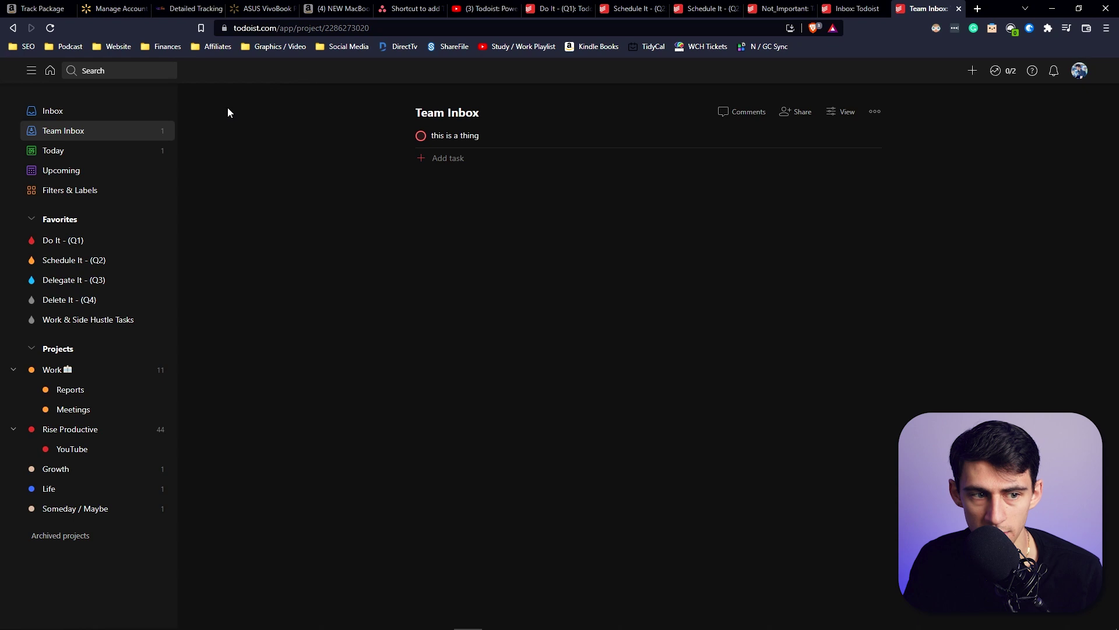
click(121, 151)
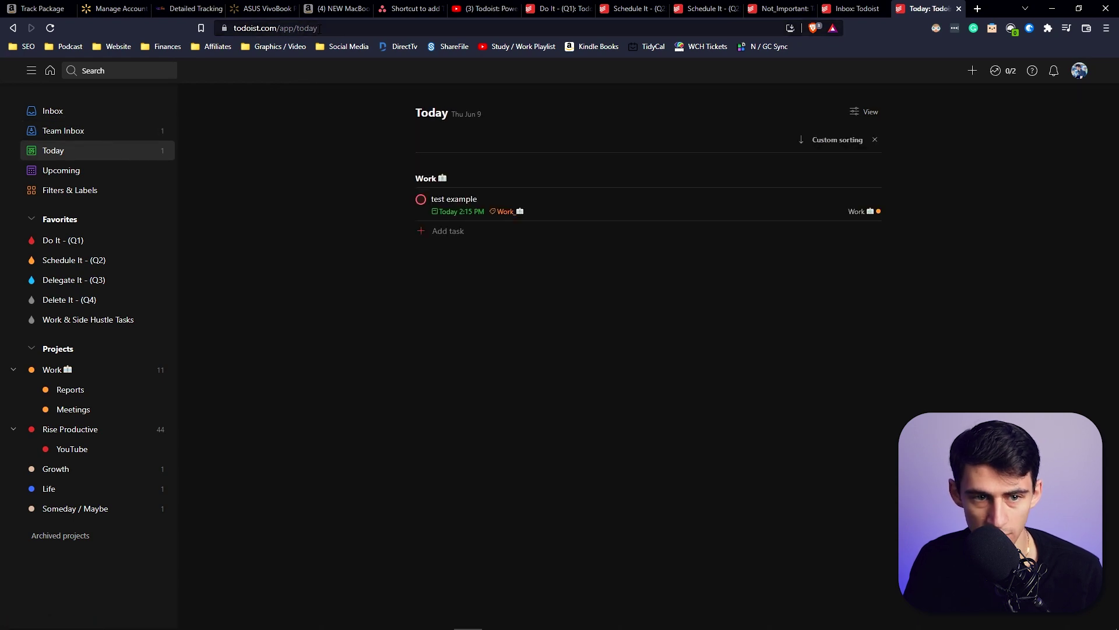
click(110, 243)
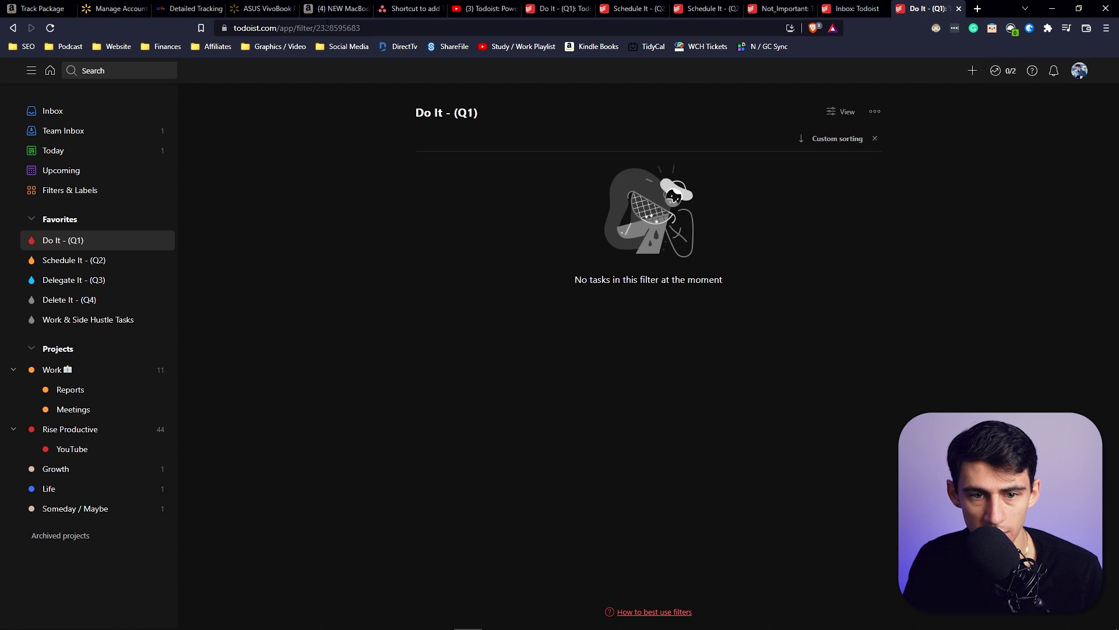
key(g)
key(v)
click(457, 435)
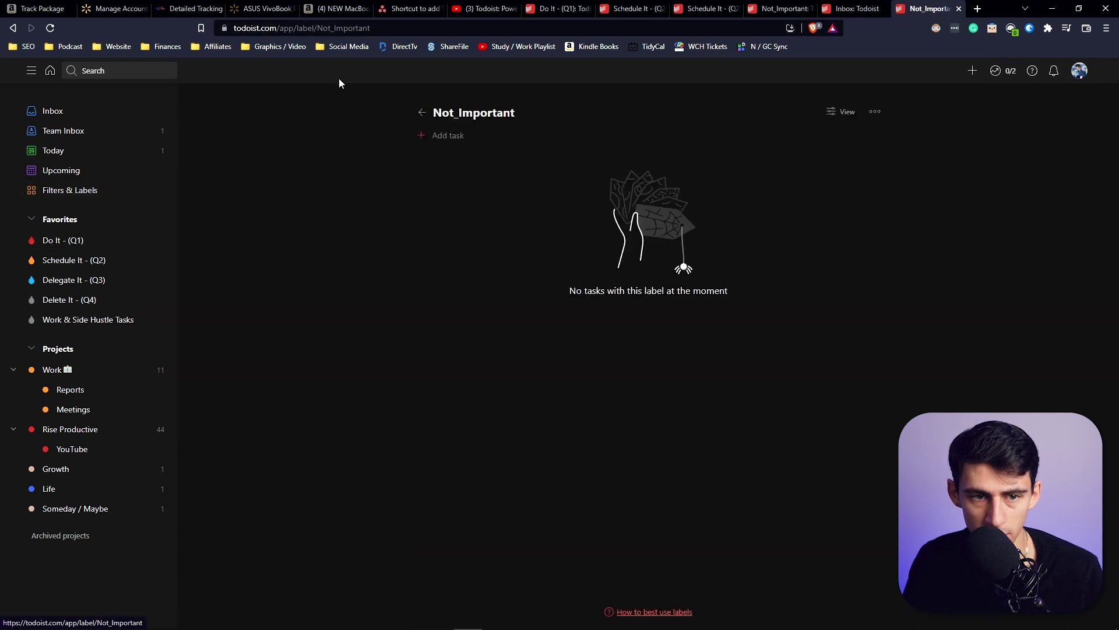
click(102, 369)
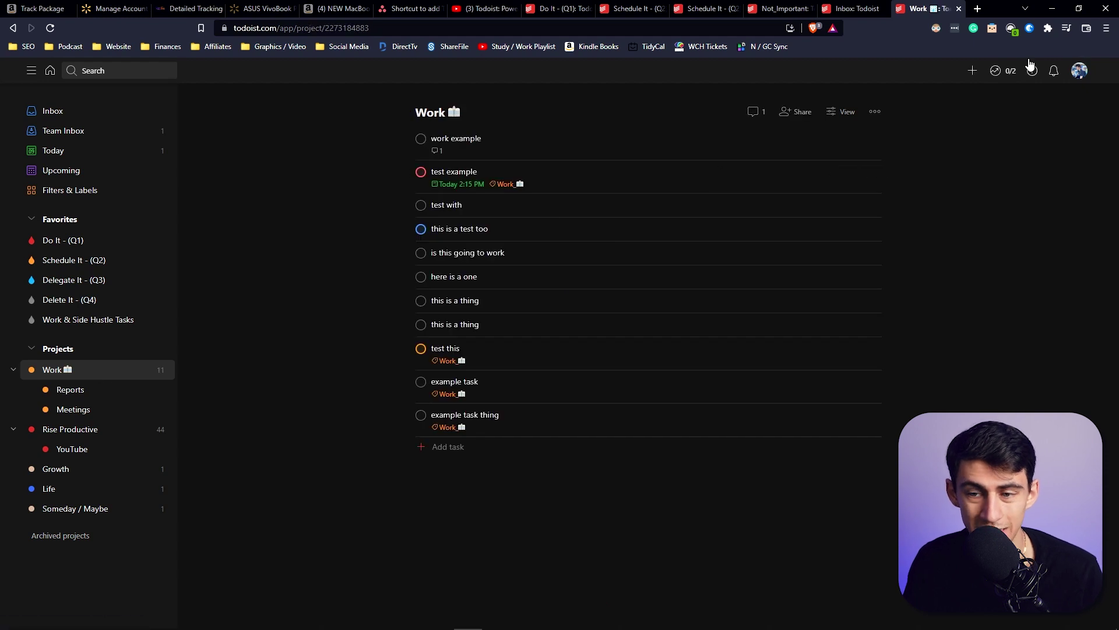